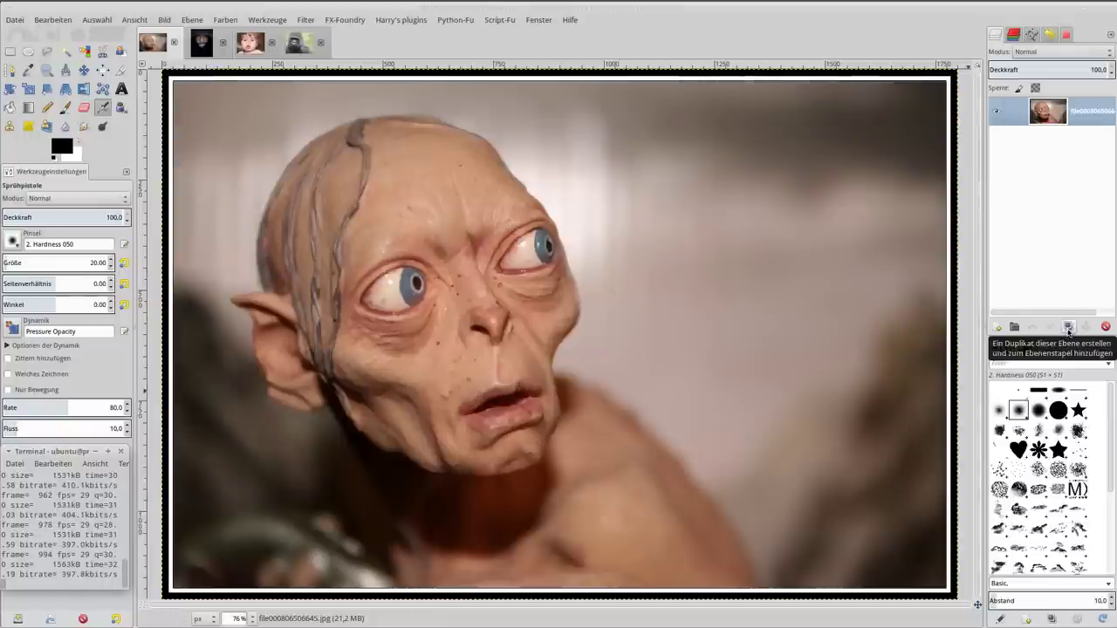
# Duplicate the photo layer, hide the original, and apply an inverted Difference of Gaussians with radii 8 and 1
pyautogui.click(1068, 326)
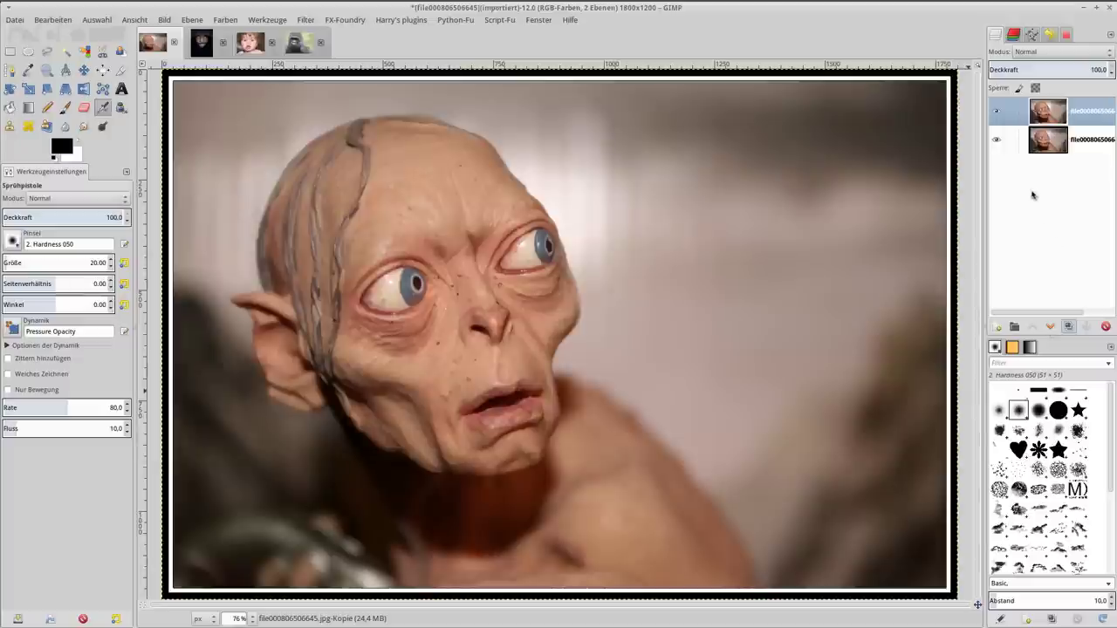
pyautogui.click(996, 140)
pyautogui.click(305, 21)
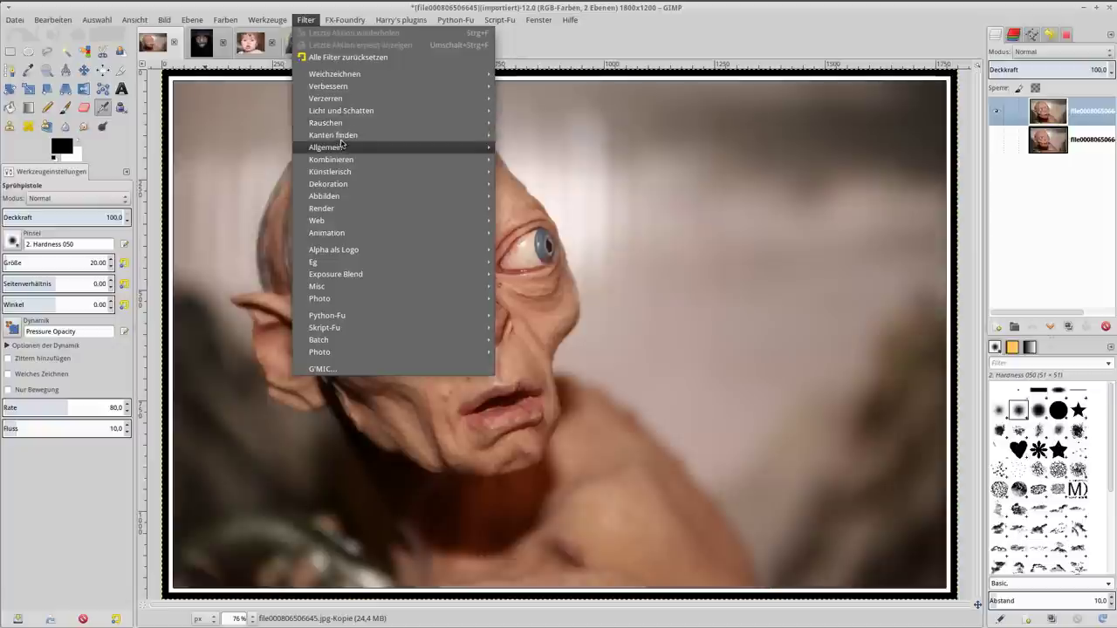
pyautogui.moveTo(334, 135)
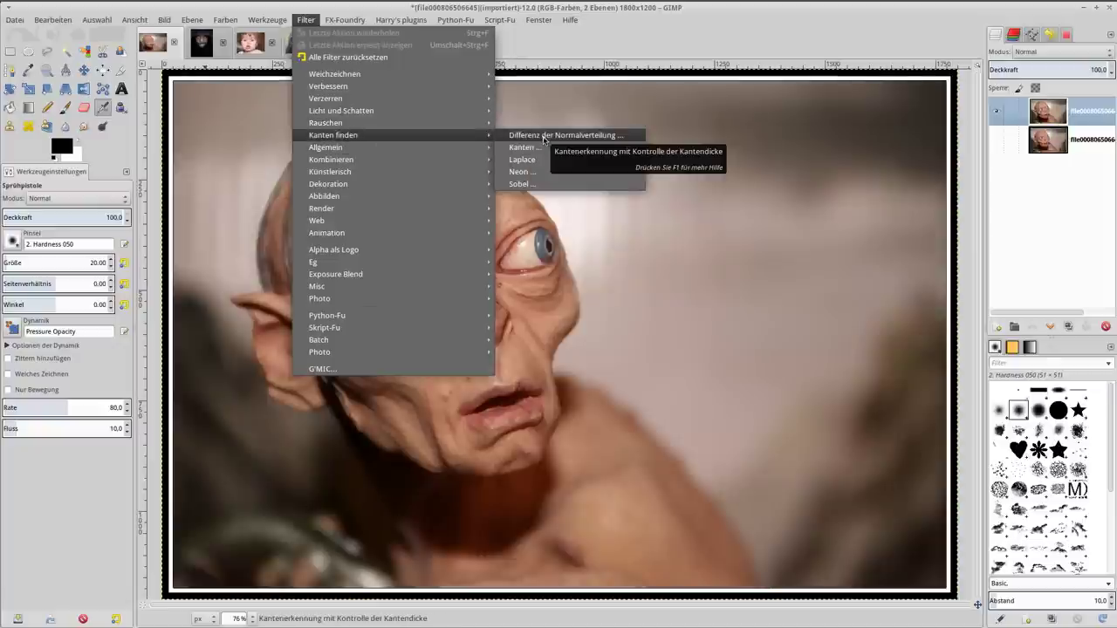
pyautogui.click(543, 137)
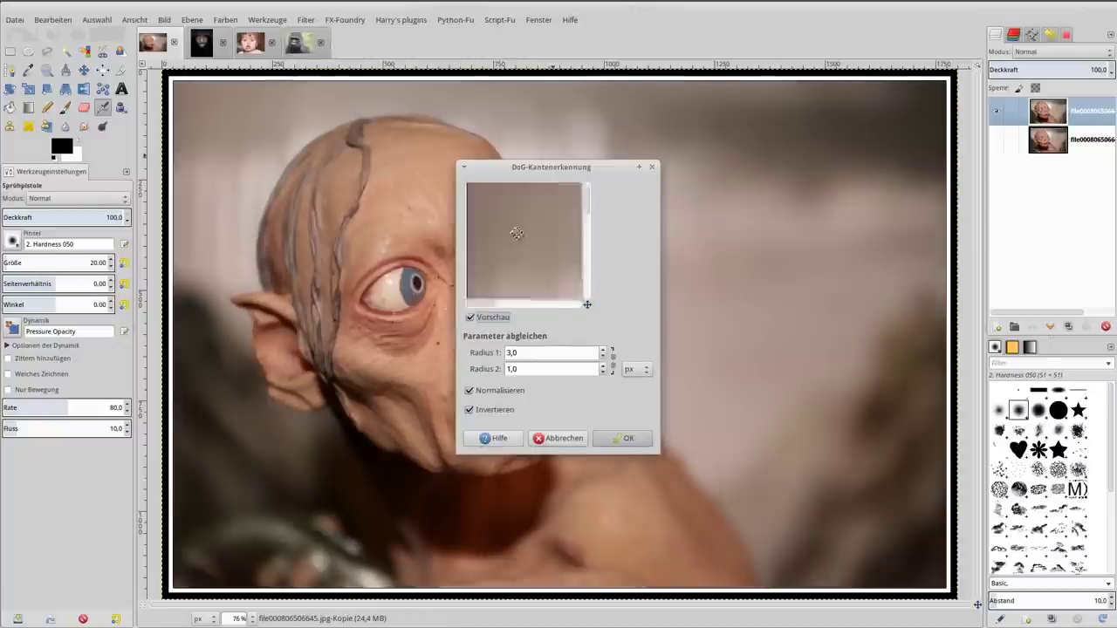
pyautogui.moveTo(516, 233)
pyautogui.mouseDown()
pyautogui.moveTo(549, 241)
pyautogui.moveTo(544, 262)
pyautogui.mouseUp()
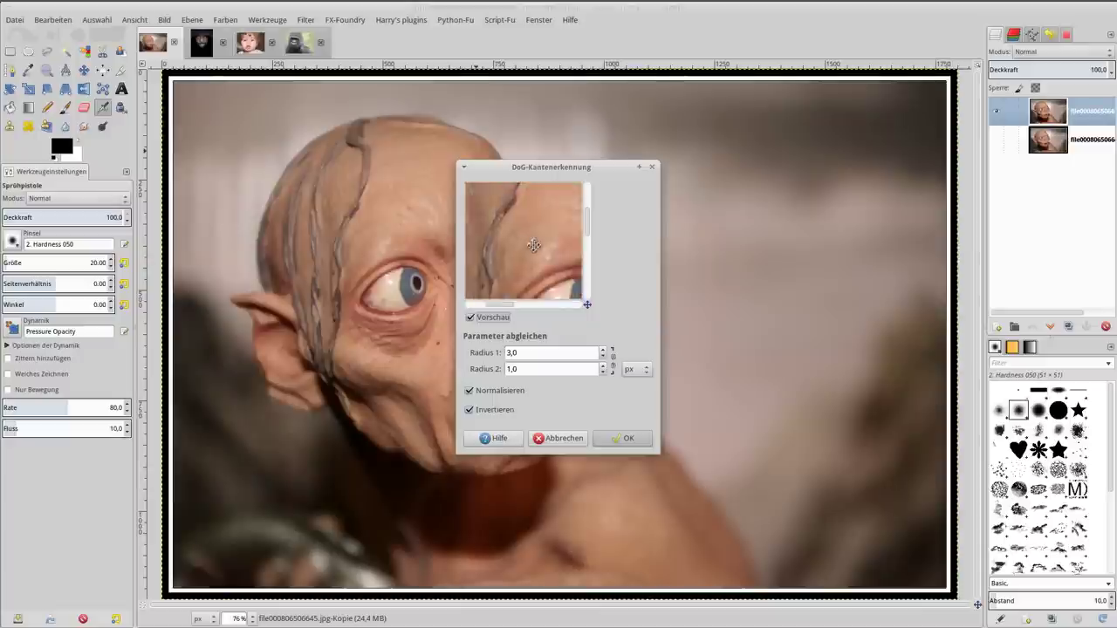
pyautogui.click(468, 410)
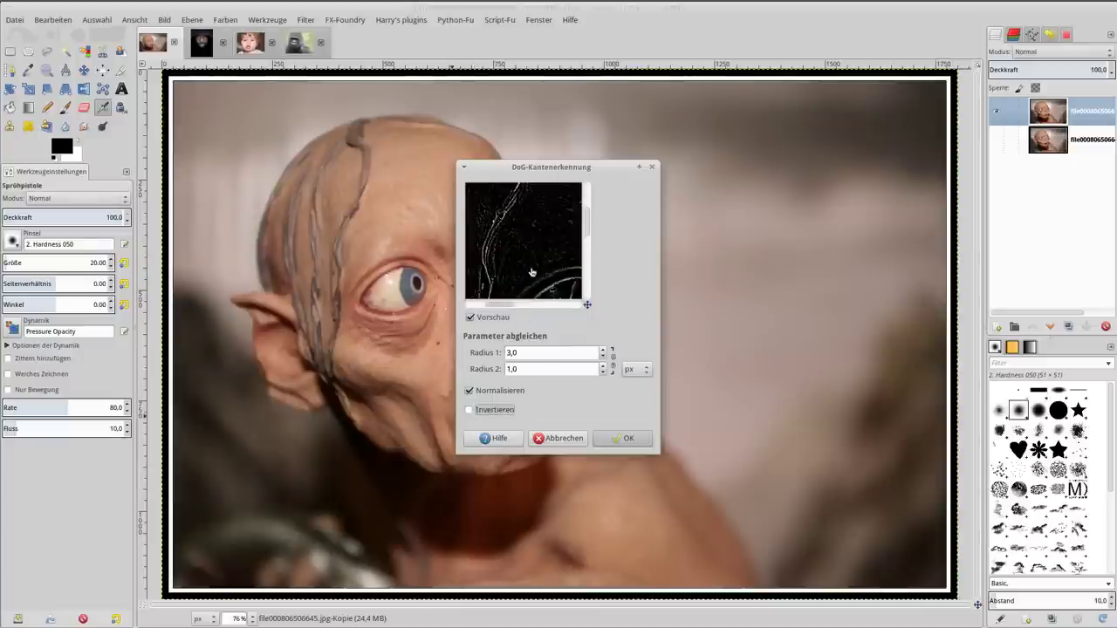
pyautogui.moveTo(532, 272)
pyautogui.mouseDown()
pyautogui.moveTo(526, 288)
pyautogui.moveTo(531, 274)
pyautogui.mouseUp()
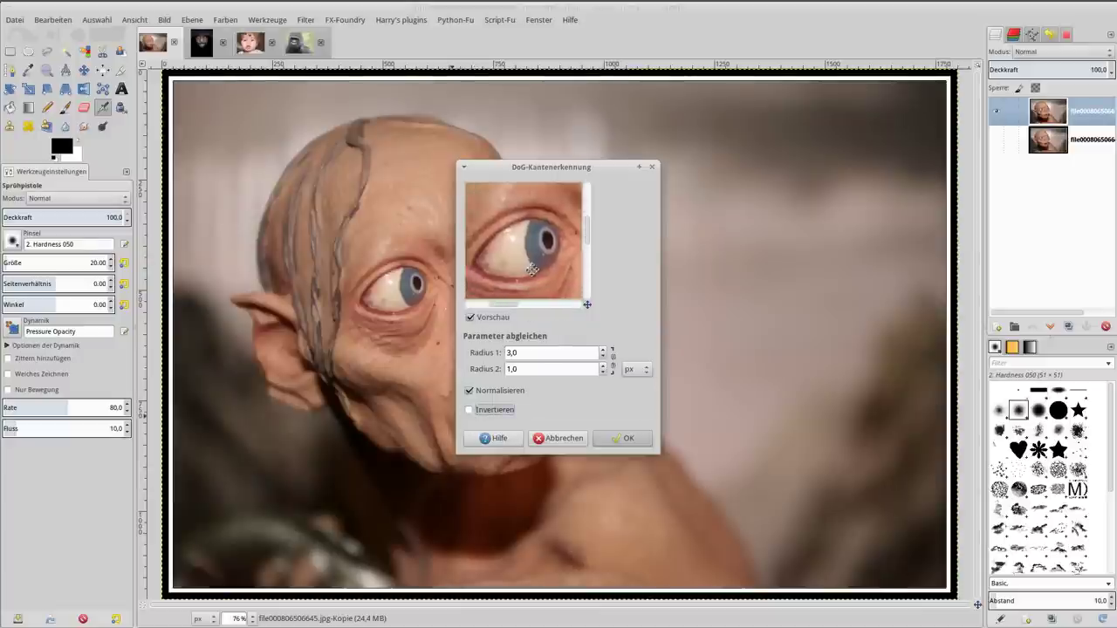
pyautogui.click(530, 354)
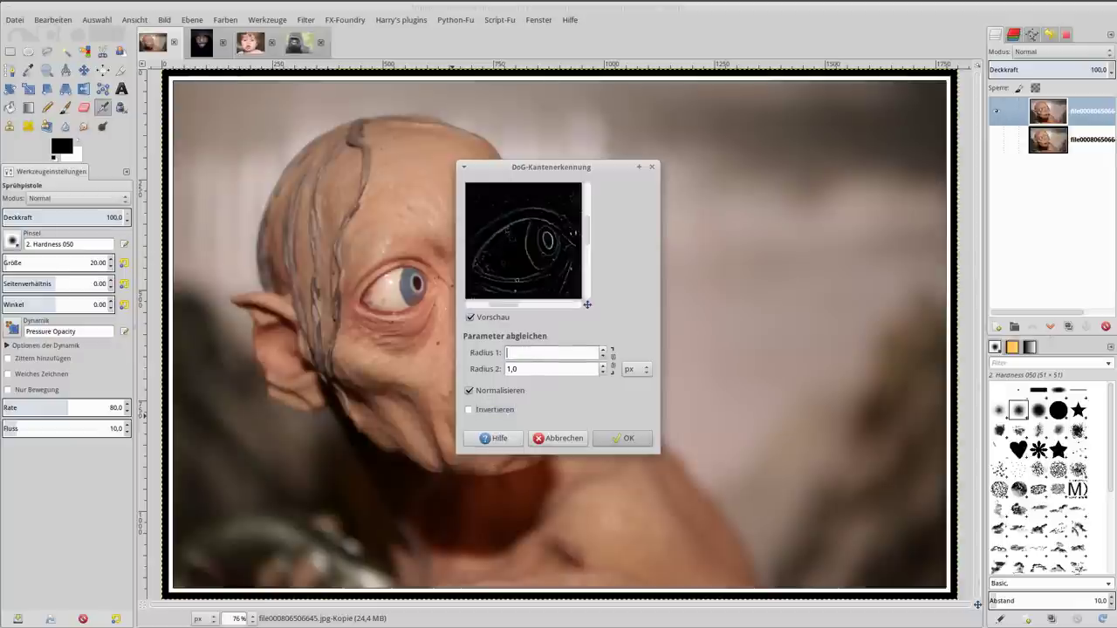
pyautogui.write('8')
pyautogui.click(538, 370)
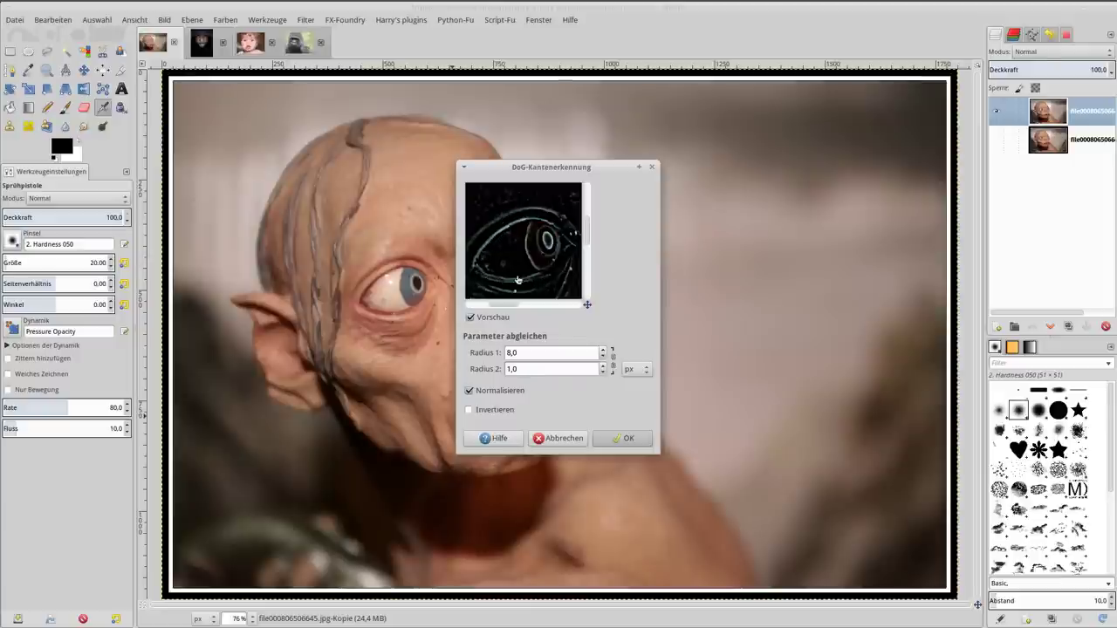
pyautogui.click(470, 409)
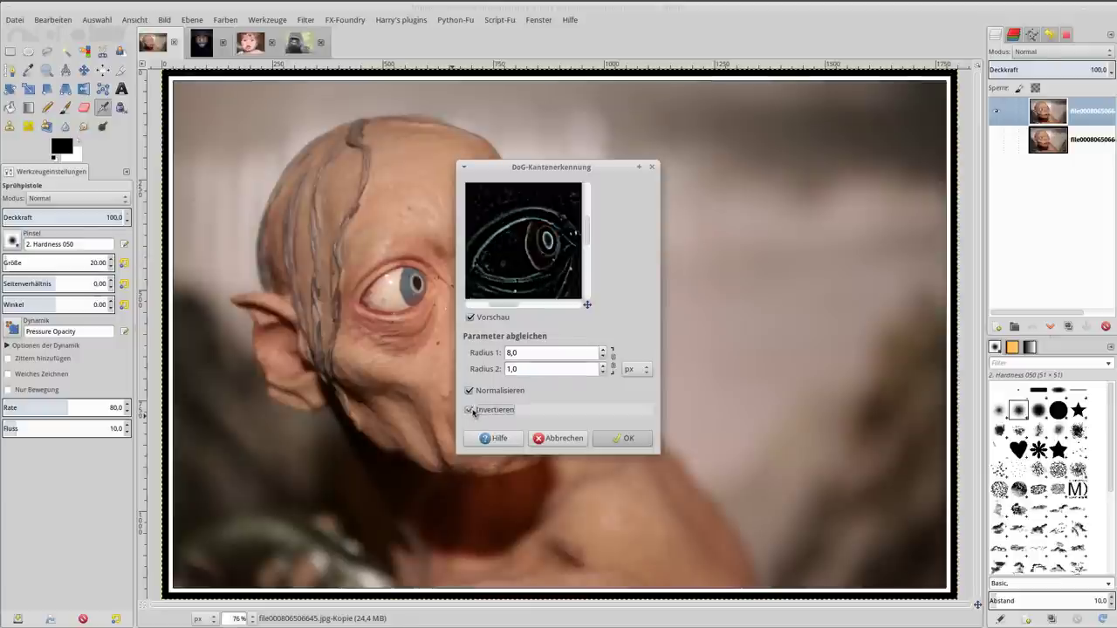
pyautogui.click(613, 436)
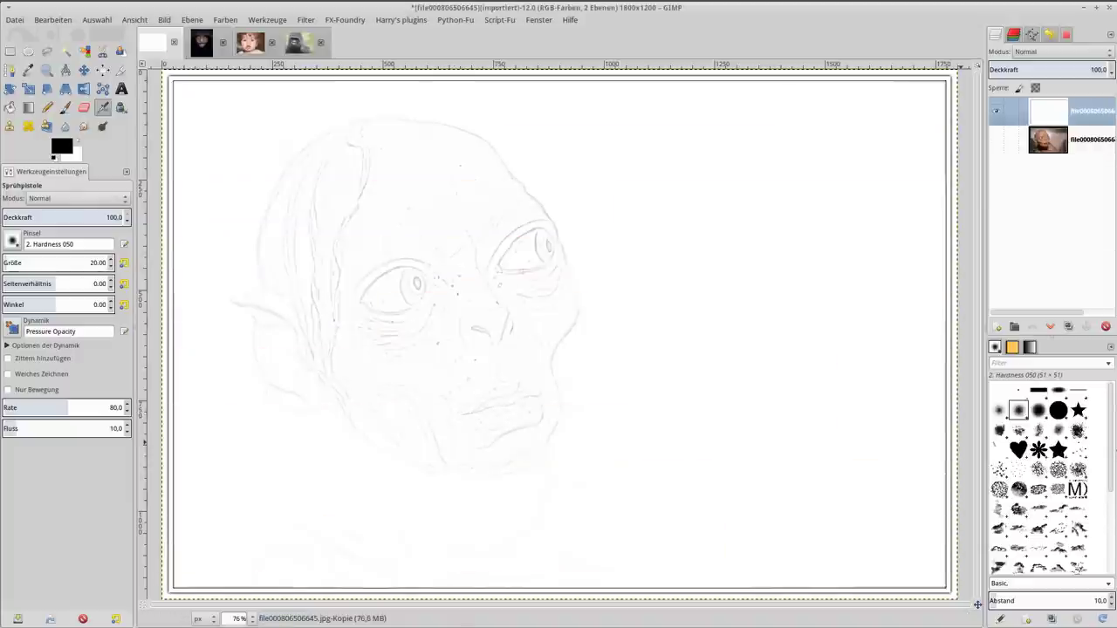
# Duplicate the edge layer and threshold the copy at 251–255 into black line art on white
pyautogui.click(1068, 325)
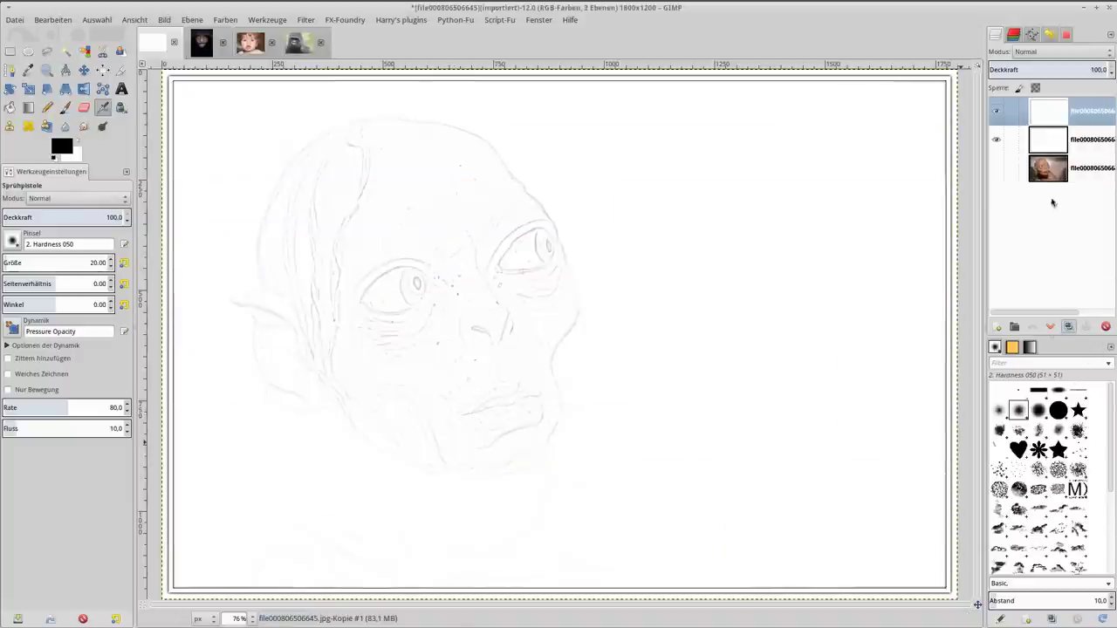
pyautogui.click(220, 20)
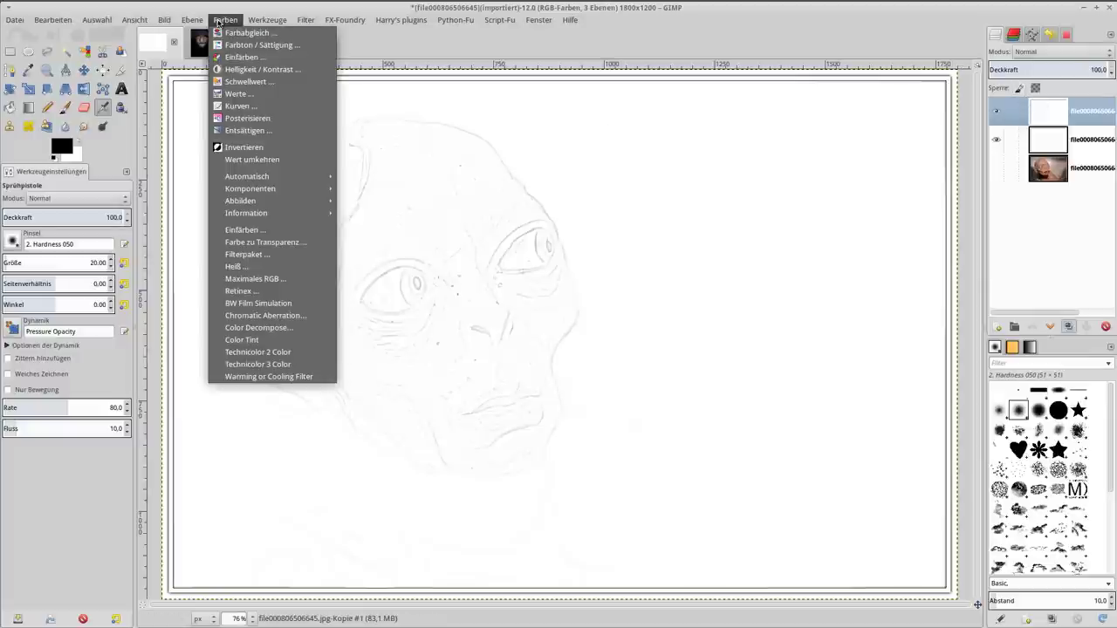
pyautogui.click(237, 94)
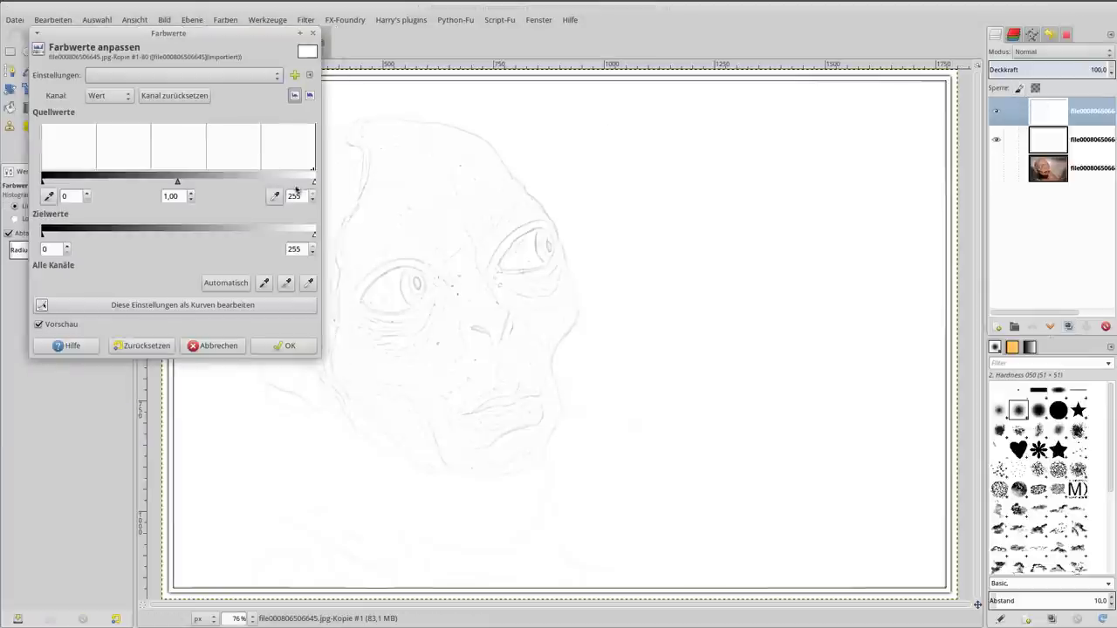
pyautogui.click(313, 35)
pyautogui.click(225, 19)
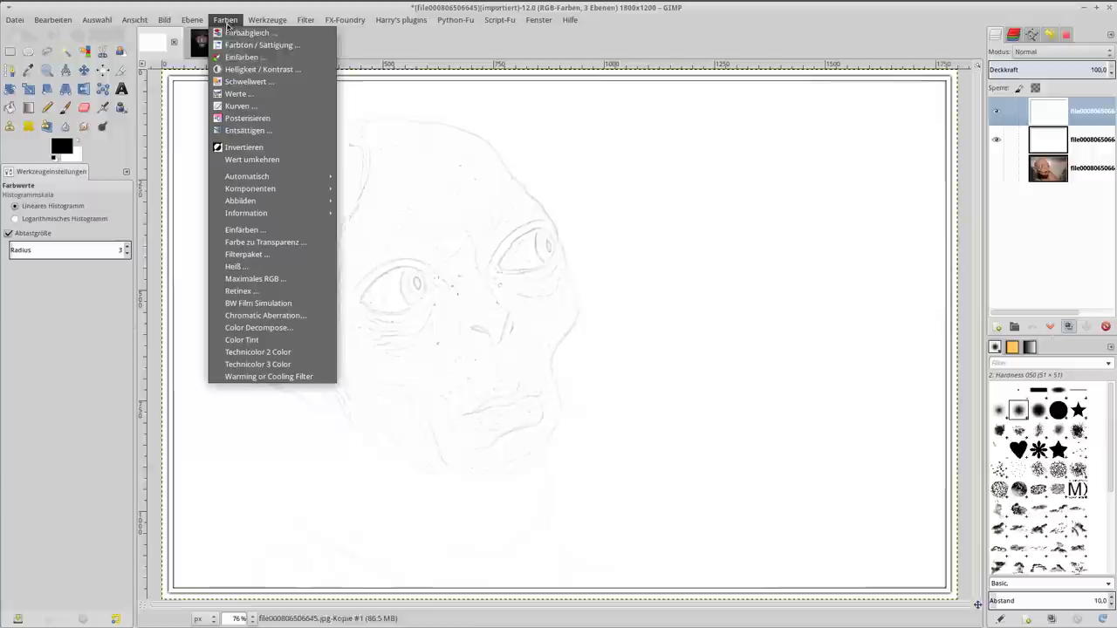
pyautogui.click(241, 82)
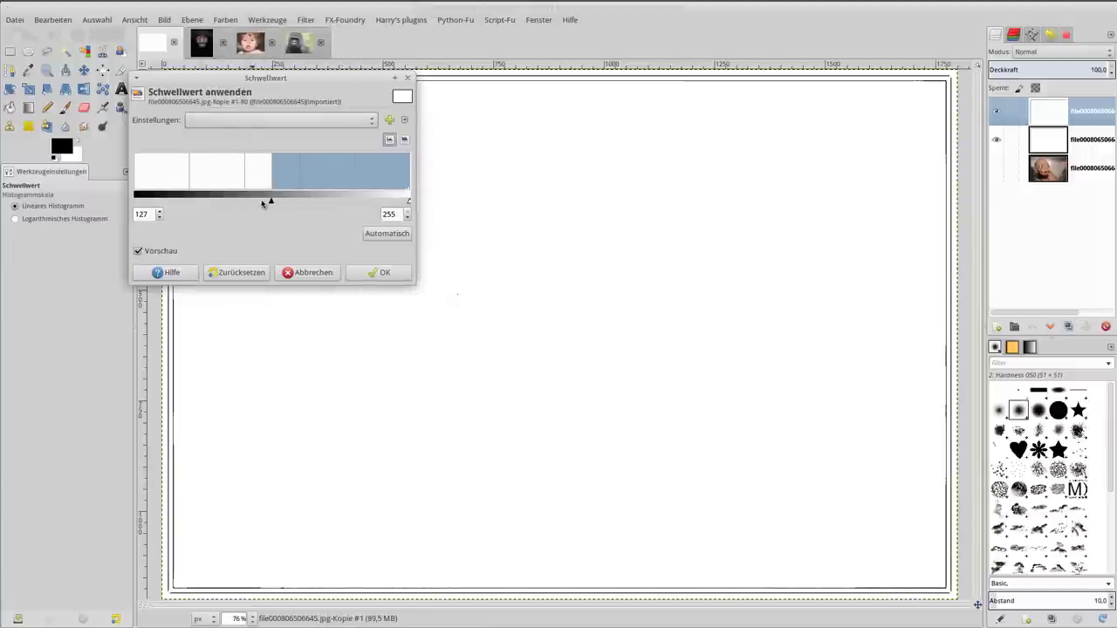
pyautogui.moveTo(271, 203); pyautogui.dragTo(400, 217)
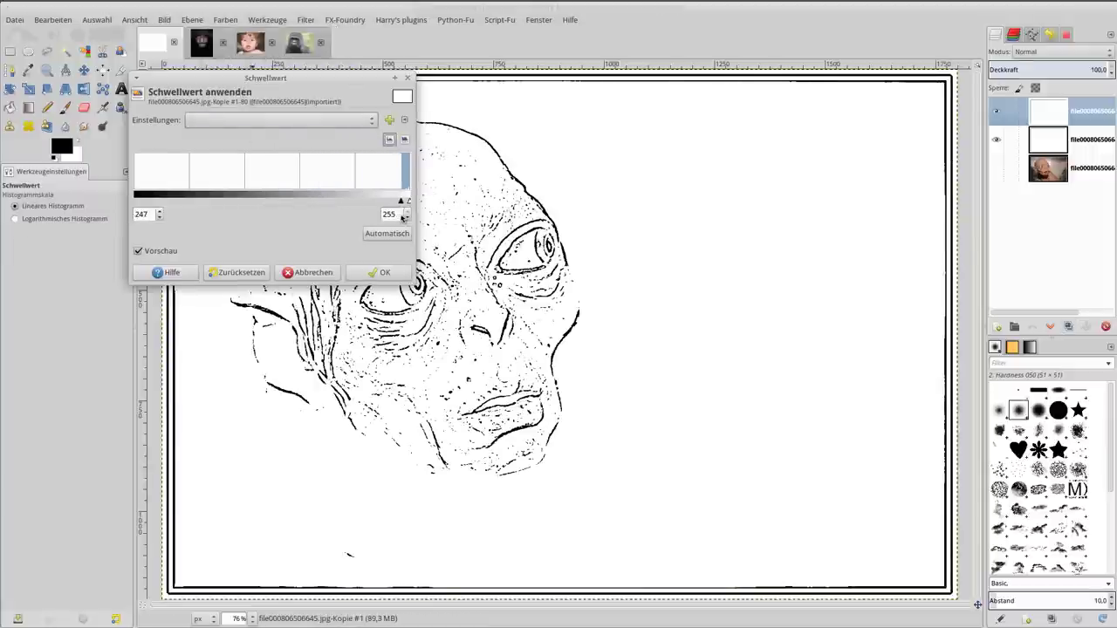
pyautogui.moveTo(402, 218); pyautogui.dragTo(400, 217)
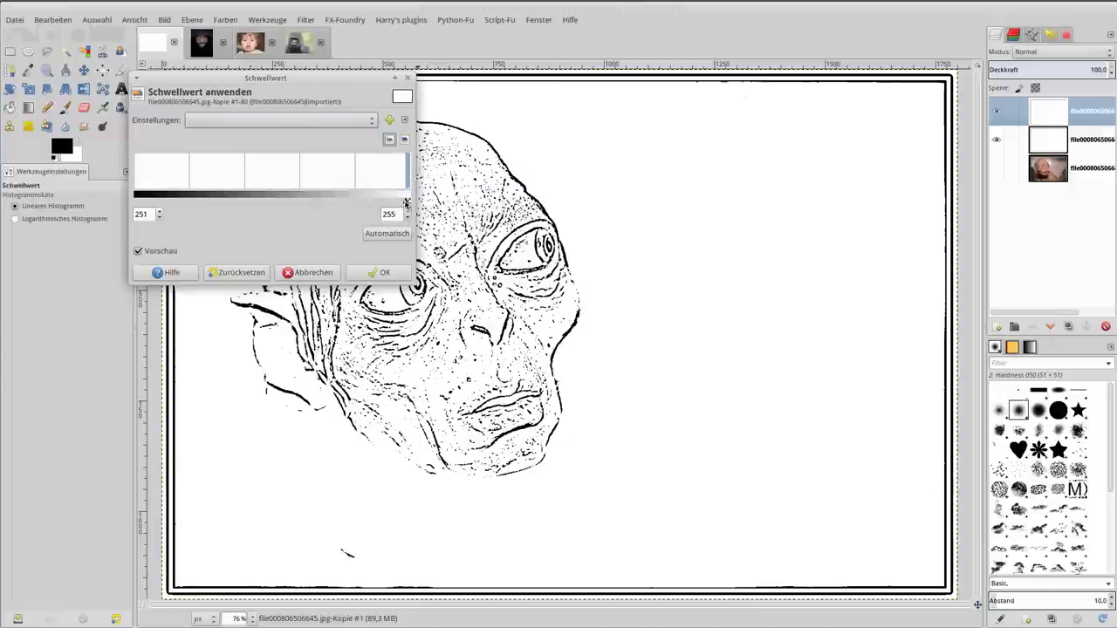
pyautogui.click(380, 272)
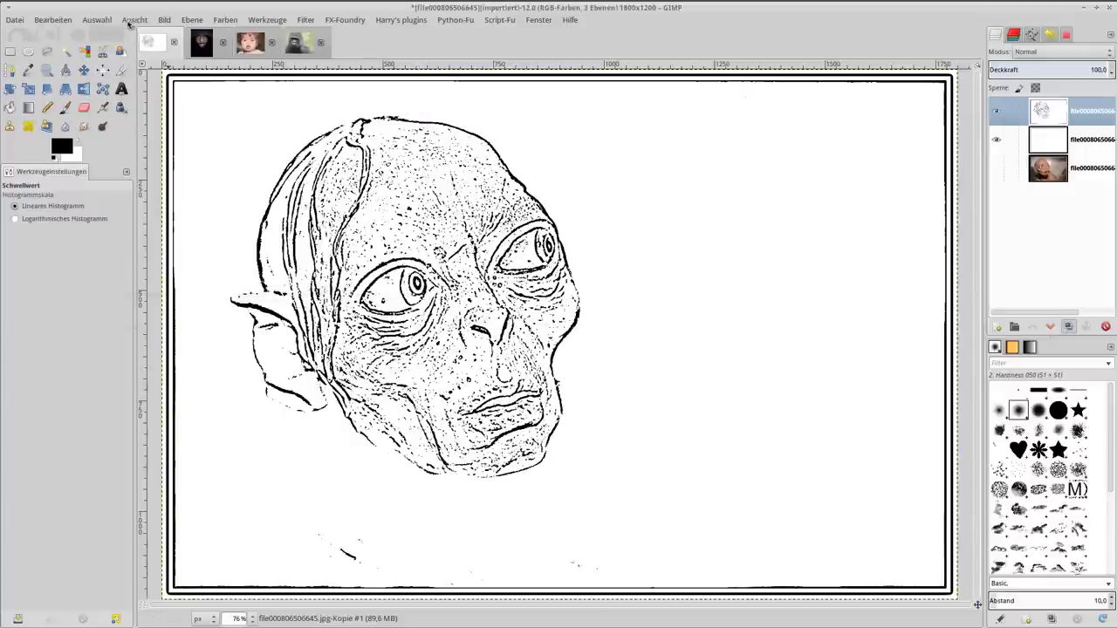
# Select the black edge lines by colour and hide both edge layers
pyautogui.click(85, 52)
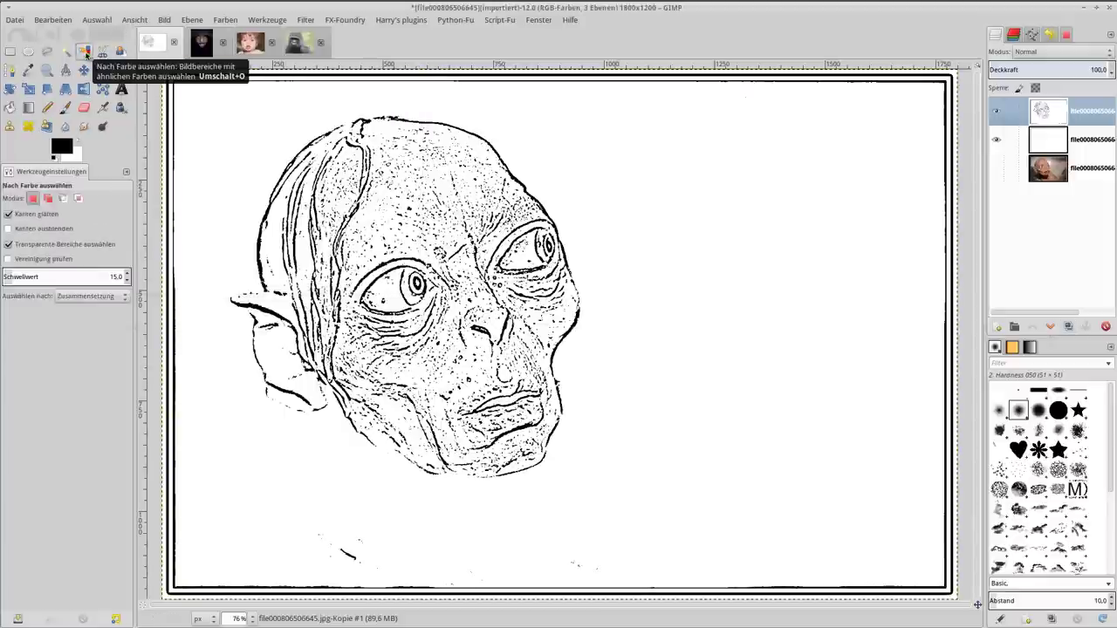
pyautogui.click(270, 277)
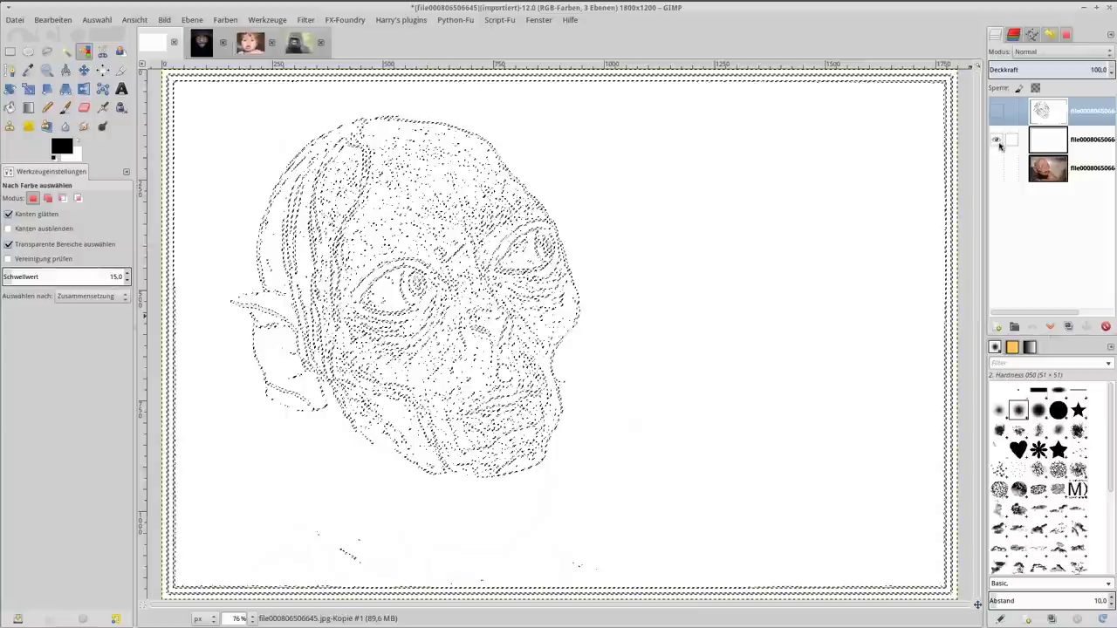
pyautogui.moveTo(999, 113); pyautogui.dragTo(999, 142)
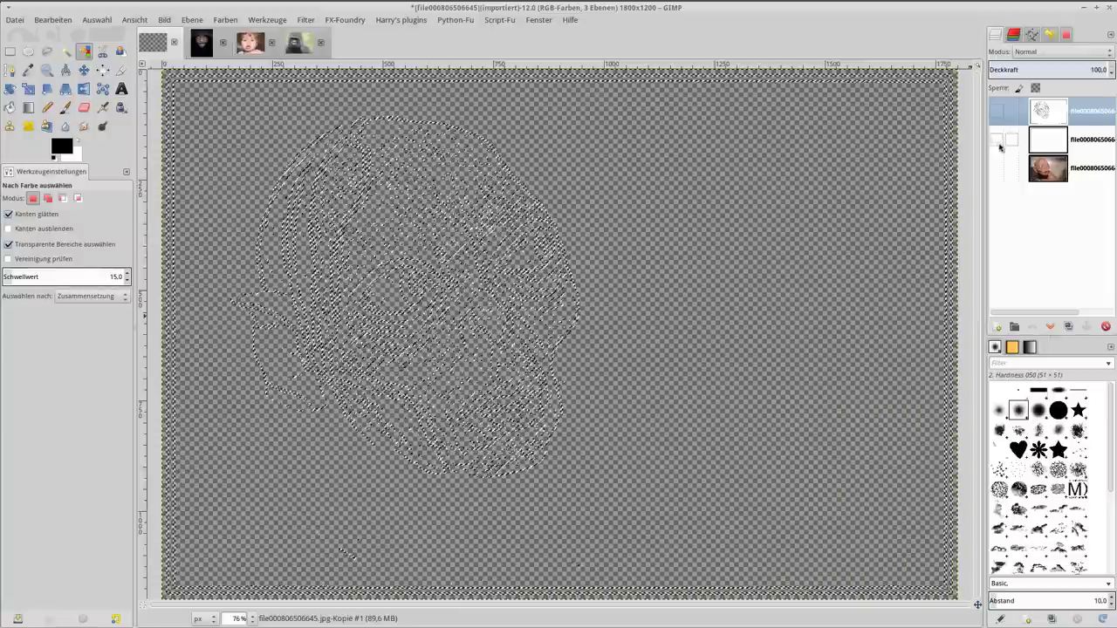
# Show the original photo layer, duplicate it, and raise the copy to the top of the stack
pyautogui.click(996, 169)
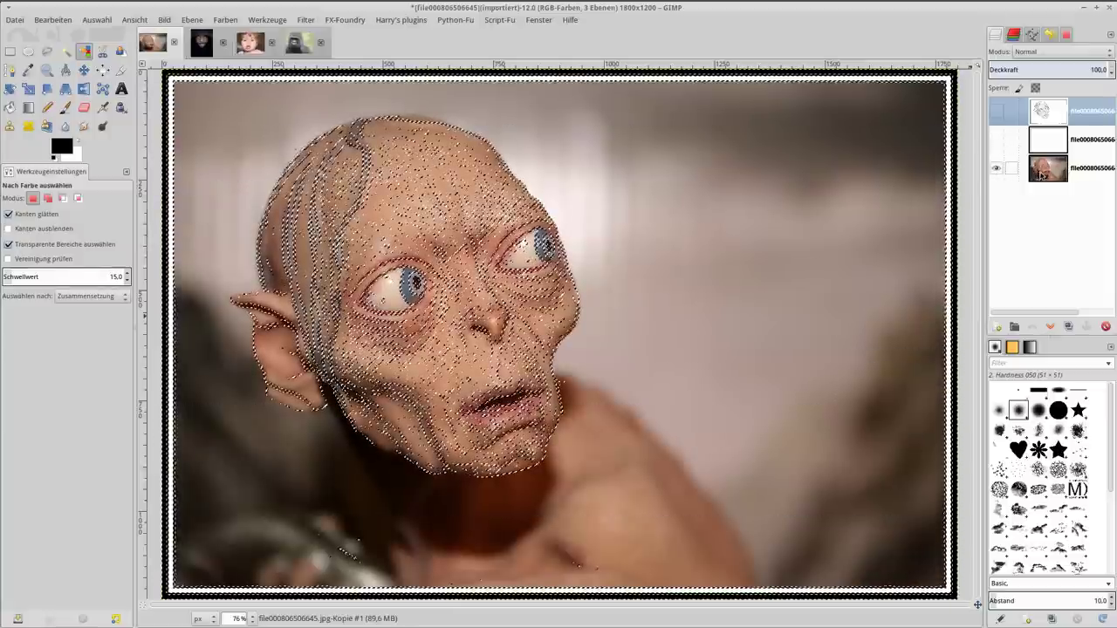
pyautogui.click(1039, 170)
pyautogui.click(1066, 327)
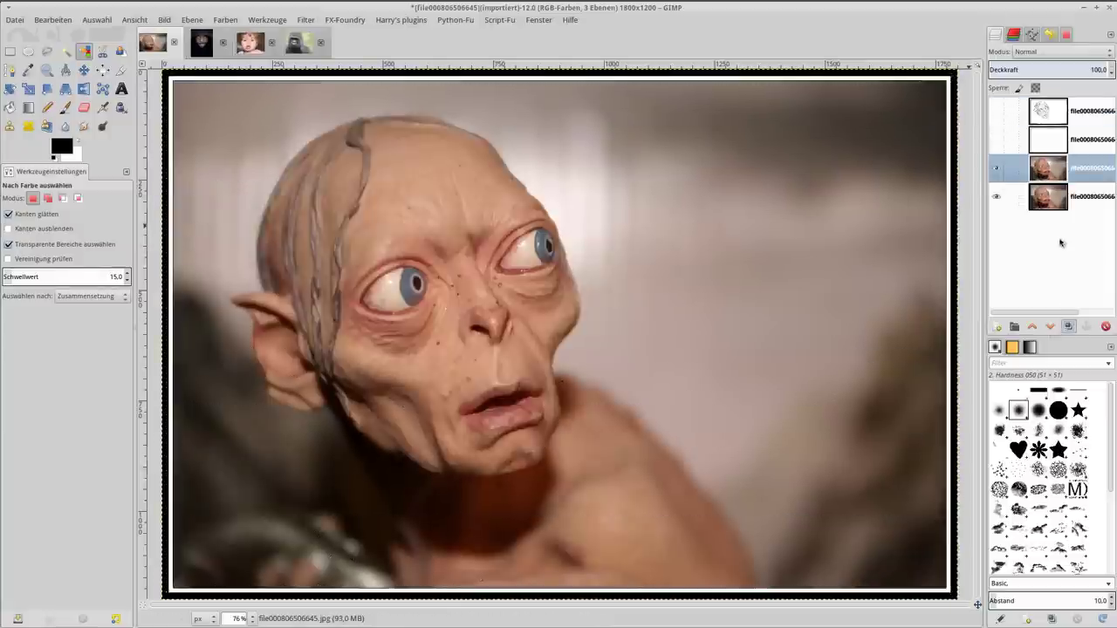
pyautogui.click(1033, 326)
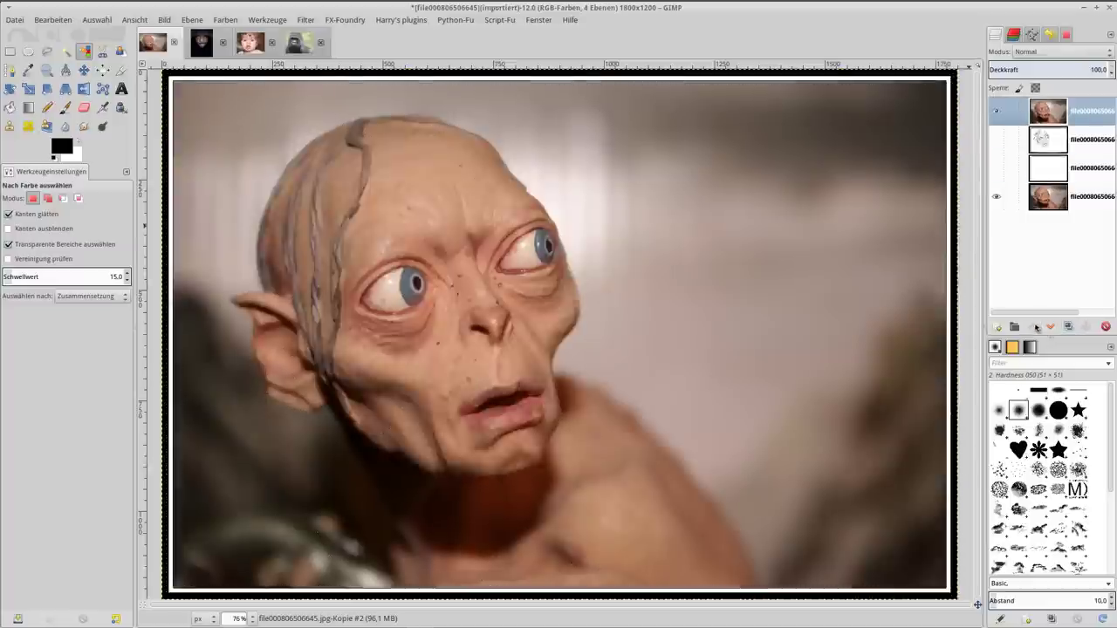
pyautogui.click(499, 349)
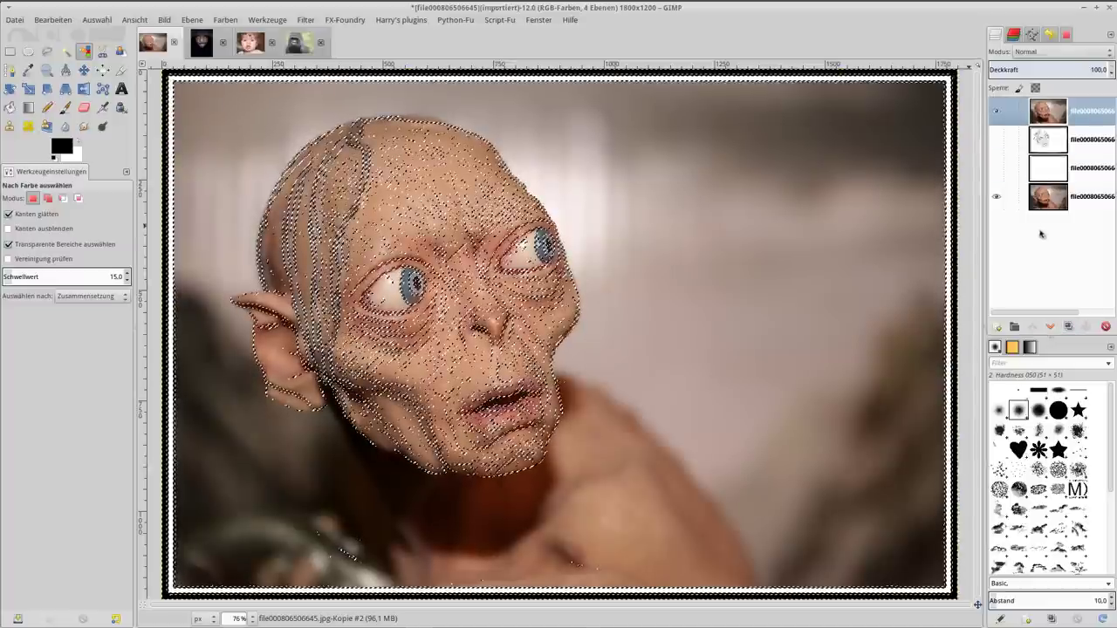
# Apply Unsharp Mask (radius 1.5, amount 1.50, threshold 0) through the edge selection, then deselect
pyautogui.click(305, 19)
pyautogui.moveTo(328, 98)
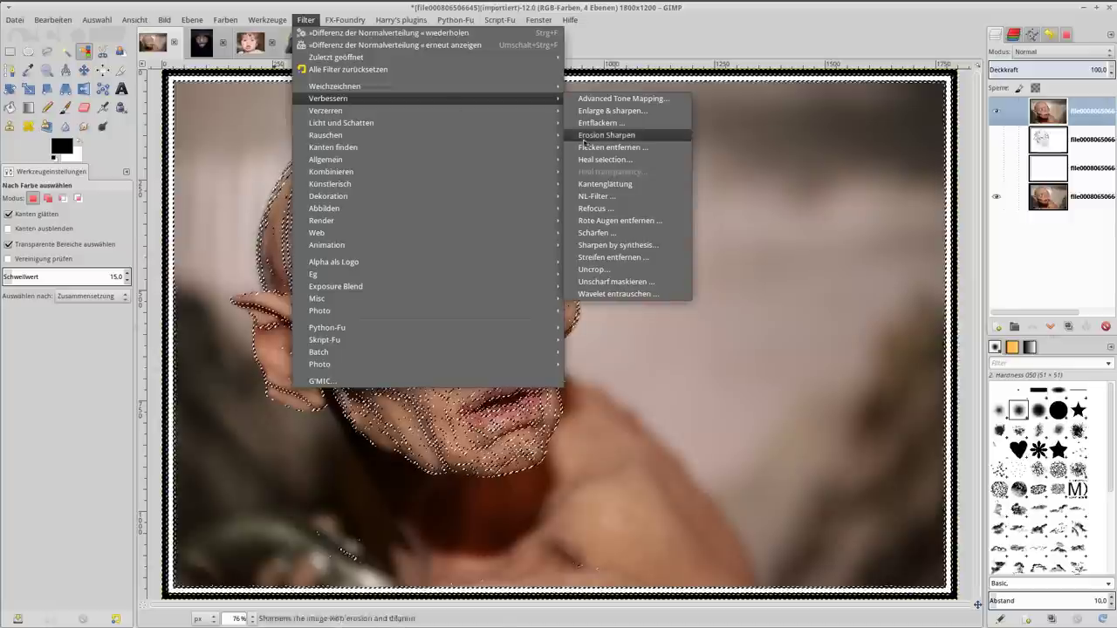
pyautogui.click(609, 281)
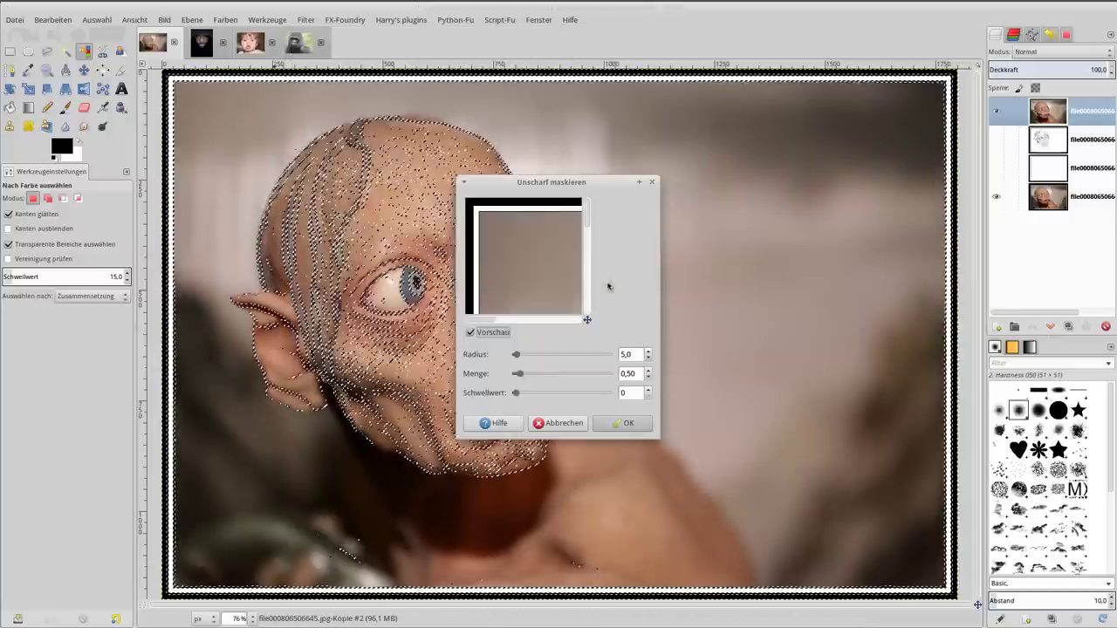
pyautogui.doubleClick(636, 354)
pyautogui.write('1,5')
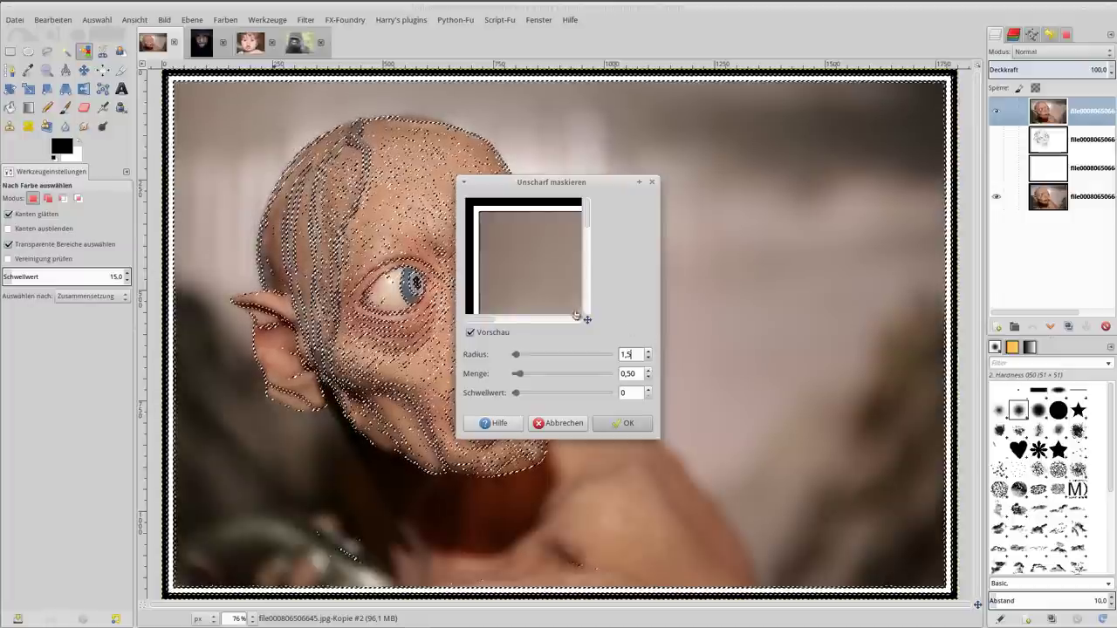
pyautogui.moveTo(586, 321); pyautogui.dragTo(601, 339)
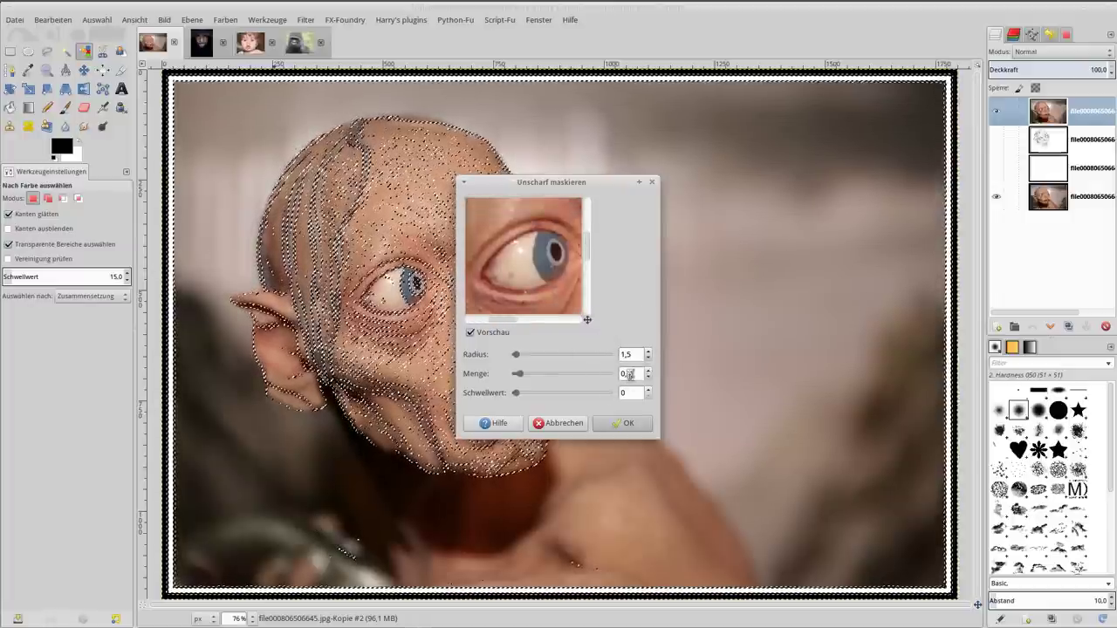
pyautogui.scroll(1, 628, 375)
pyautogui.write('1,5')
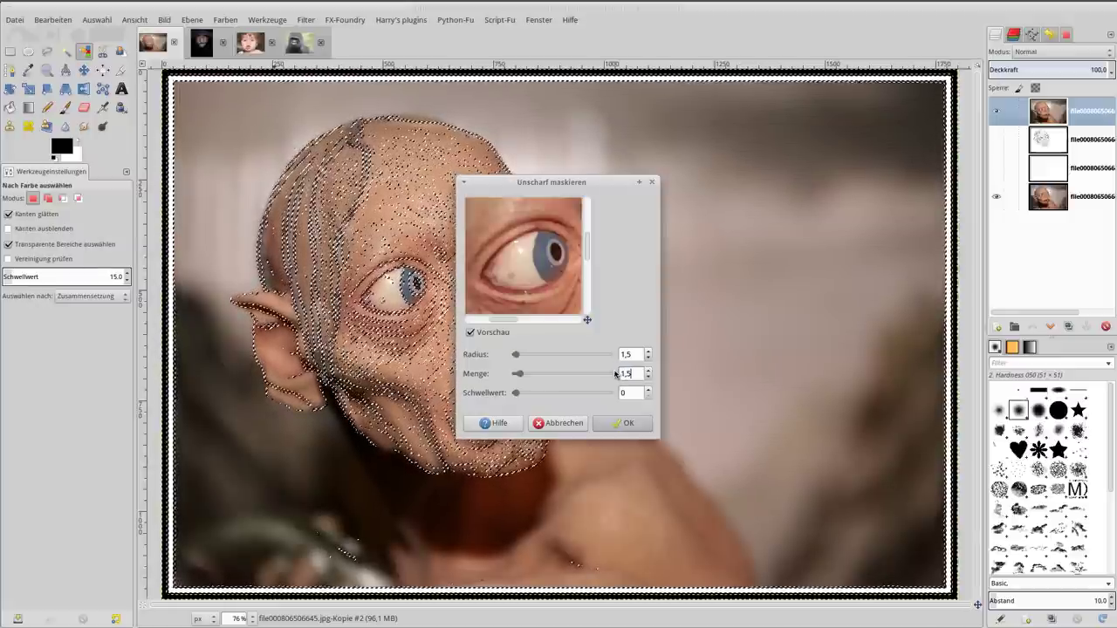
pyautogui.press('Return')
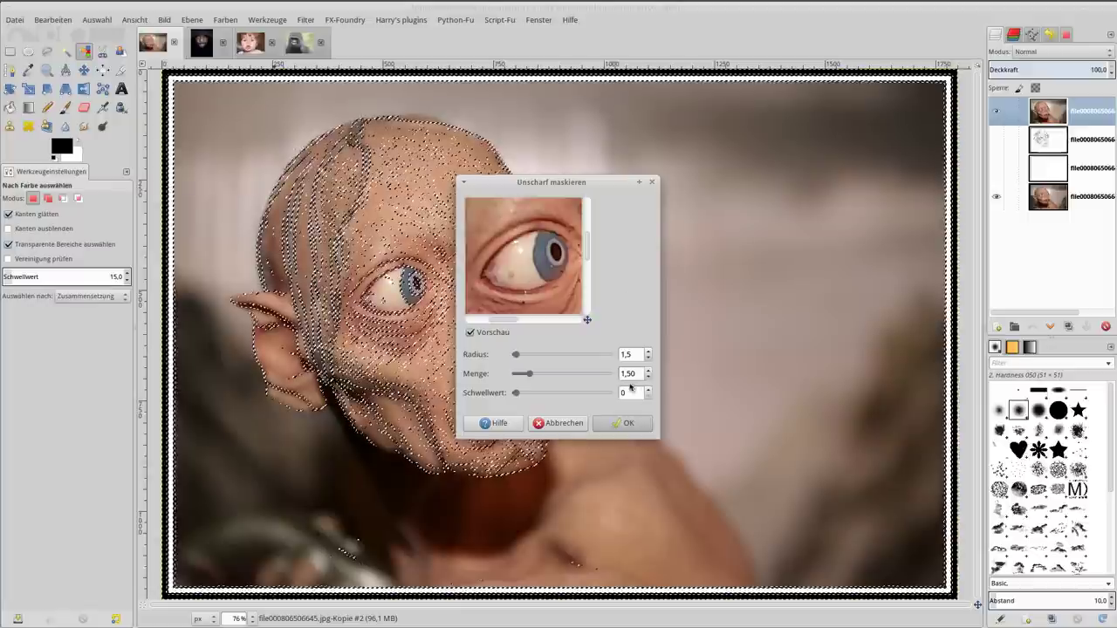
pyautogui.click(621, 423)
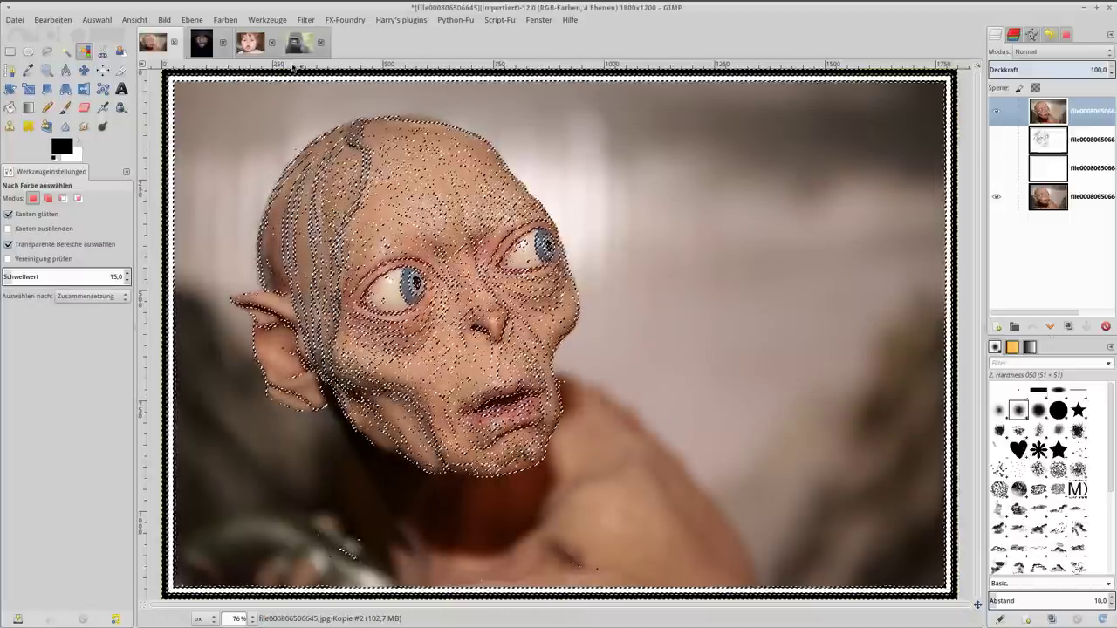
pyautogui.click(96, 19)
# Deselect, toggle the sharpened layer at 100% zoom against the original, then switch to the hooded-man portrait
pyautogui.click(109, 42)
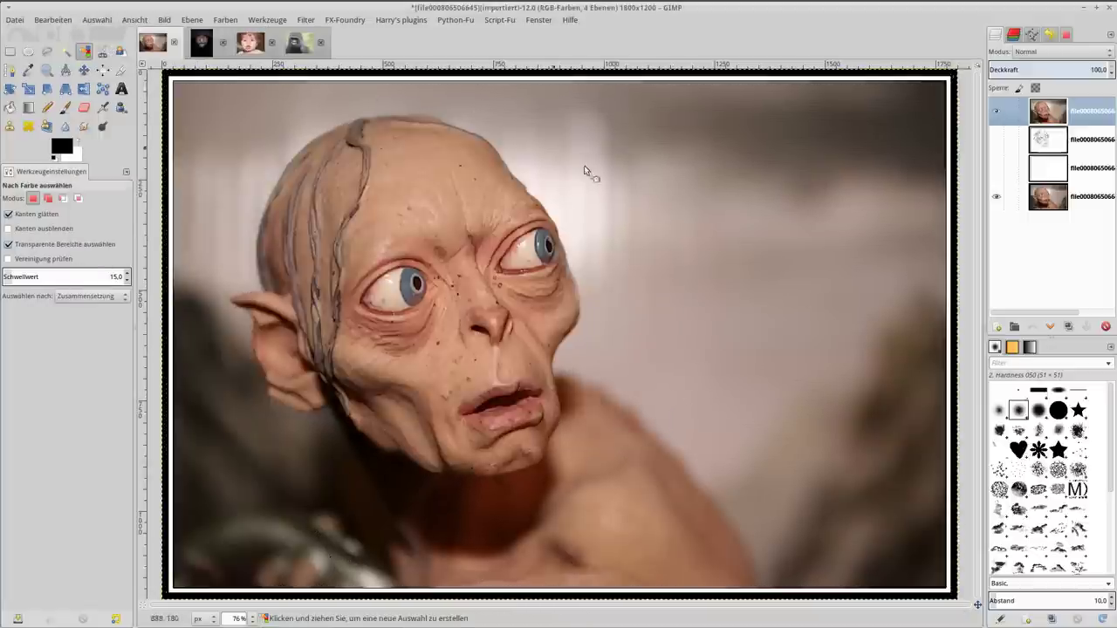
pyautogui.click(997, 115)
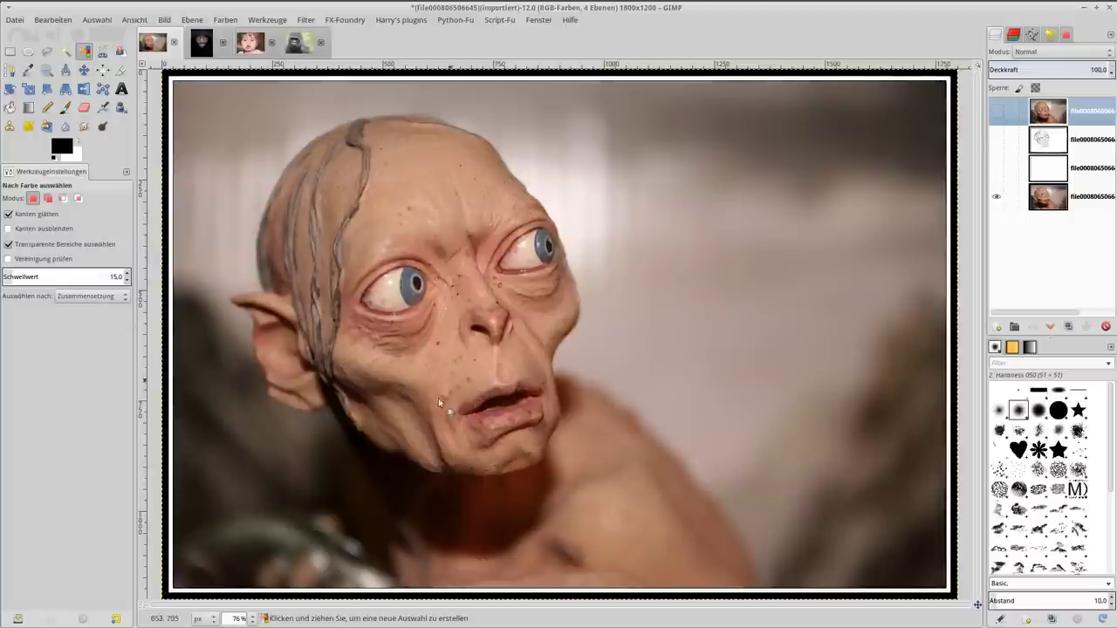
pyautogui.click(253, 618)
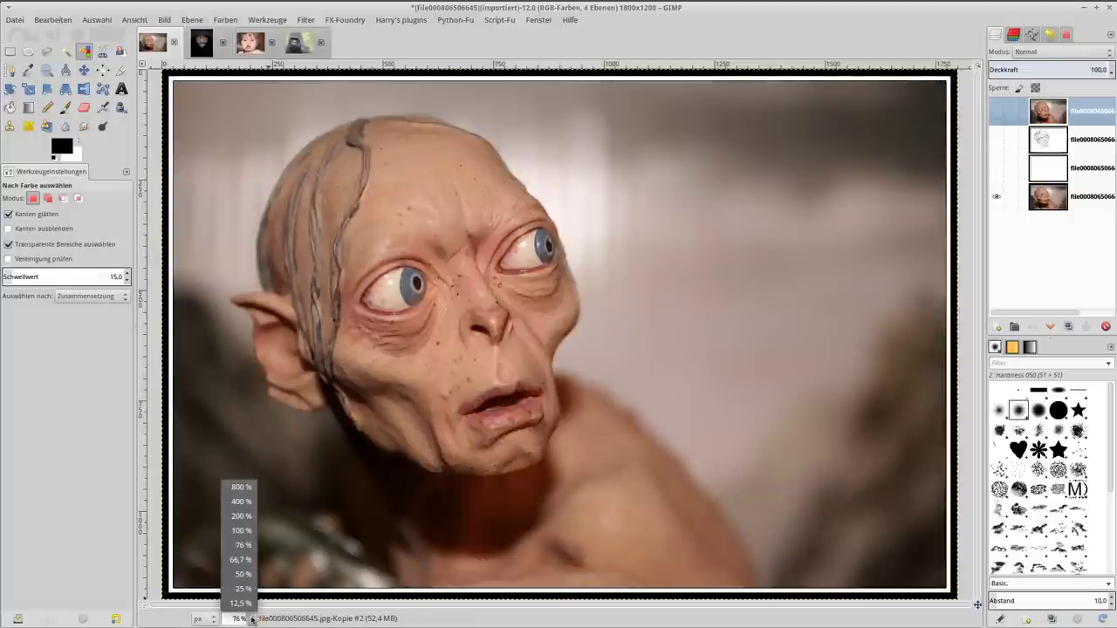
pyautogui.click(246, 537)
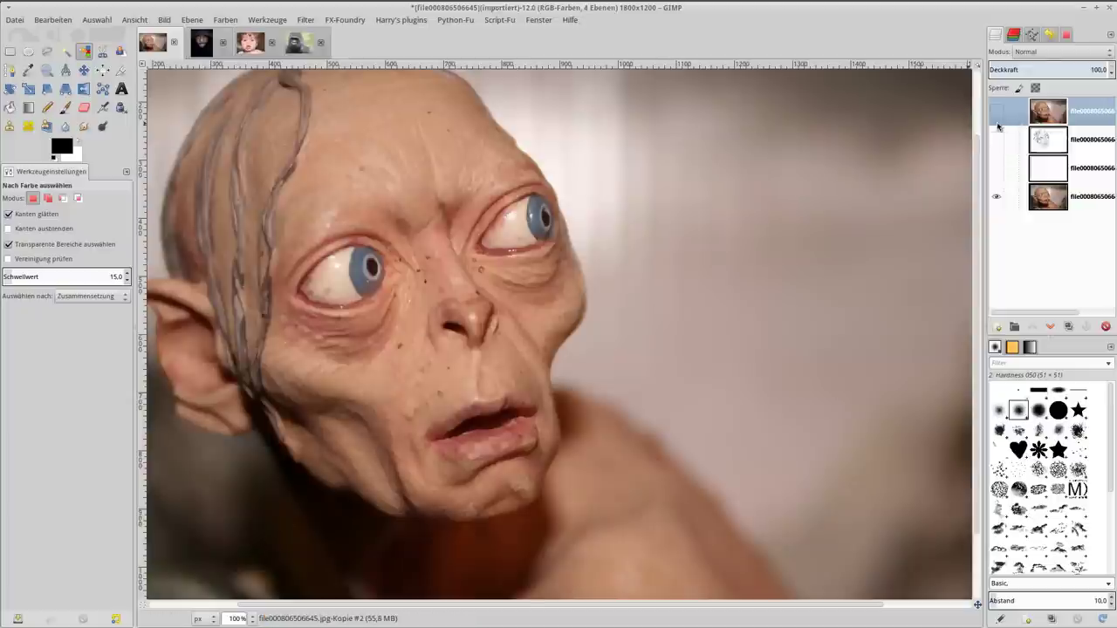
pyautogui.click(996, 113)
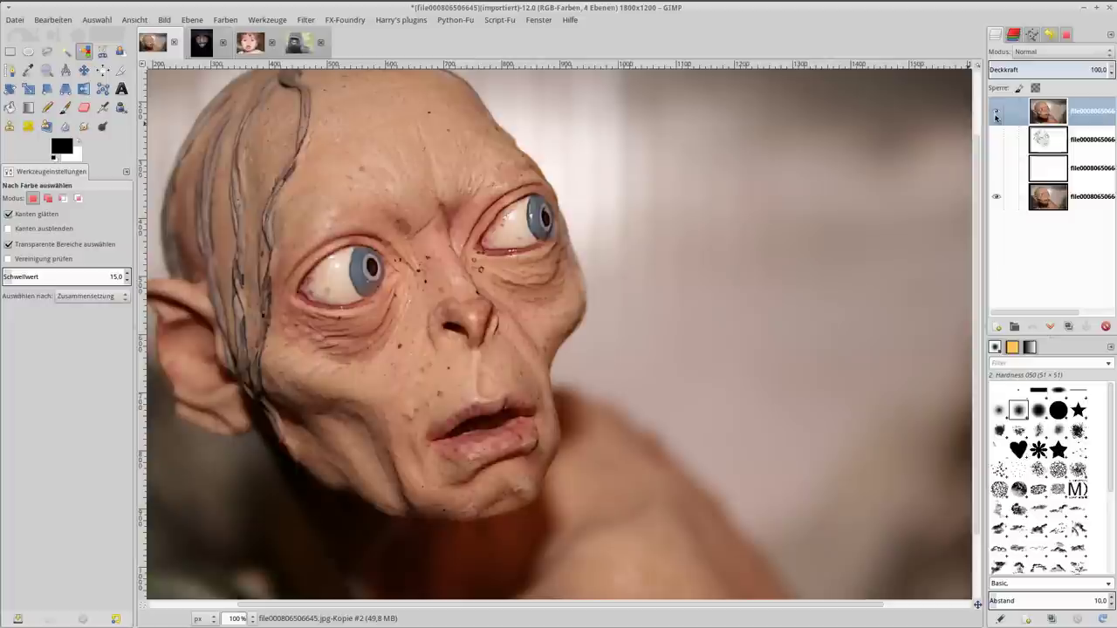
pyautogui.click(995, 113)
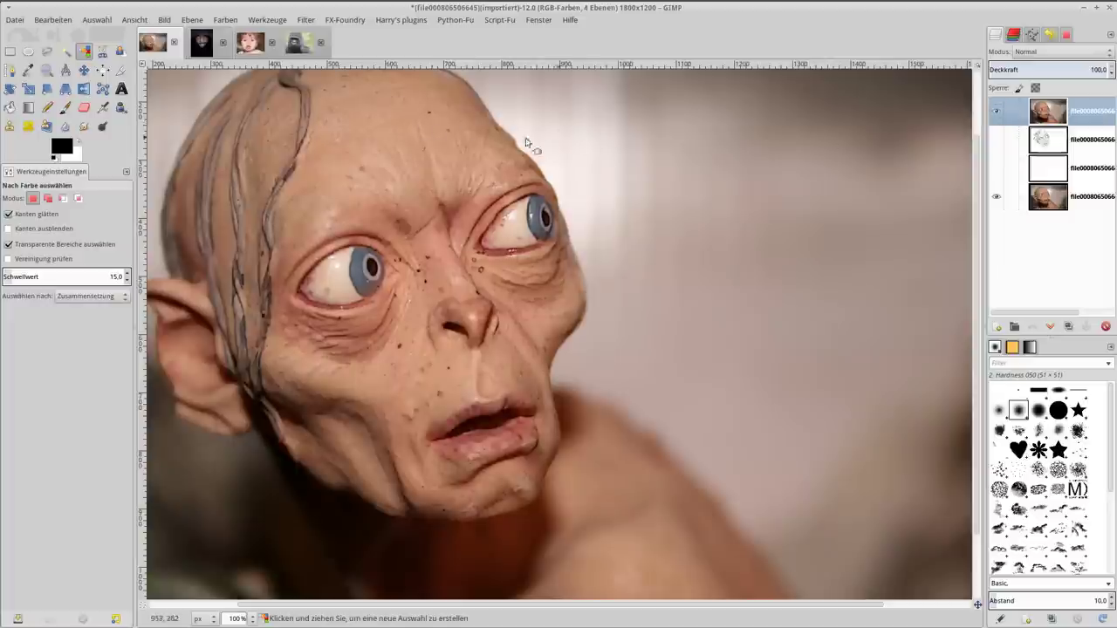
pyautogui.click(197, 46)
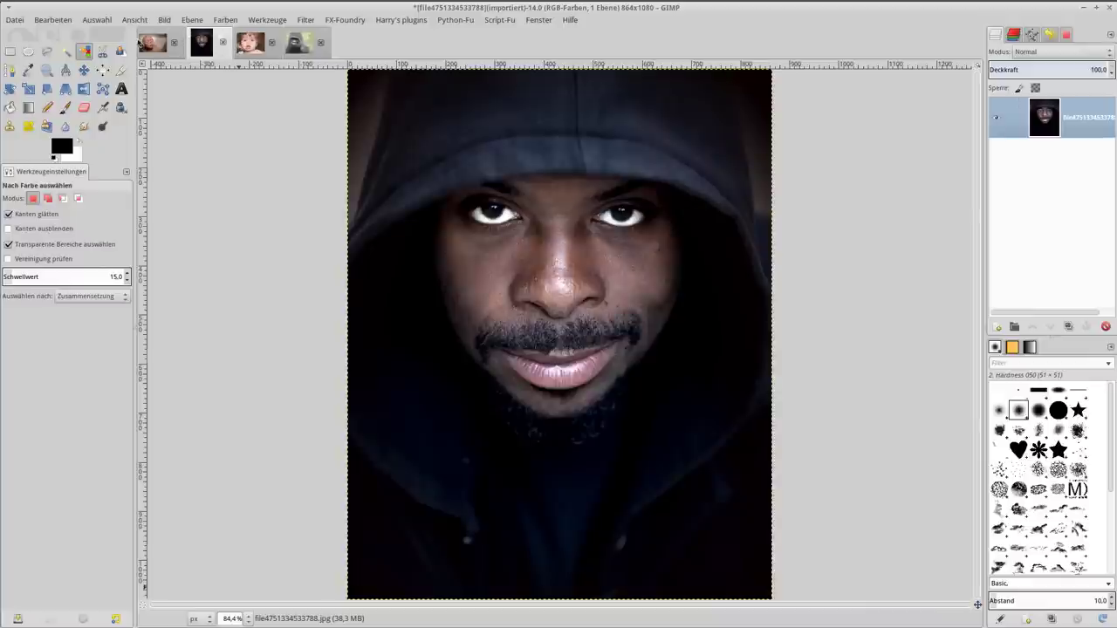
# On the baby photo, duplicate the layer twice and hide the bottom original
pyautogui.click(250, 46)
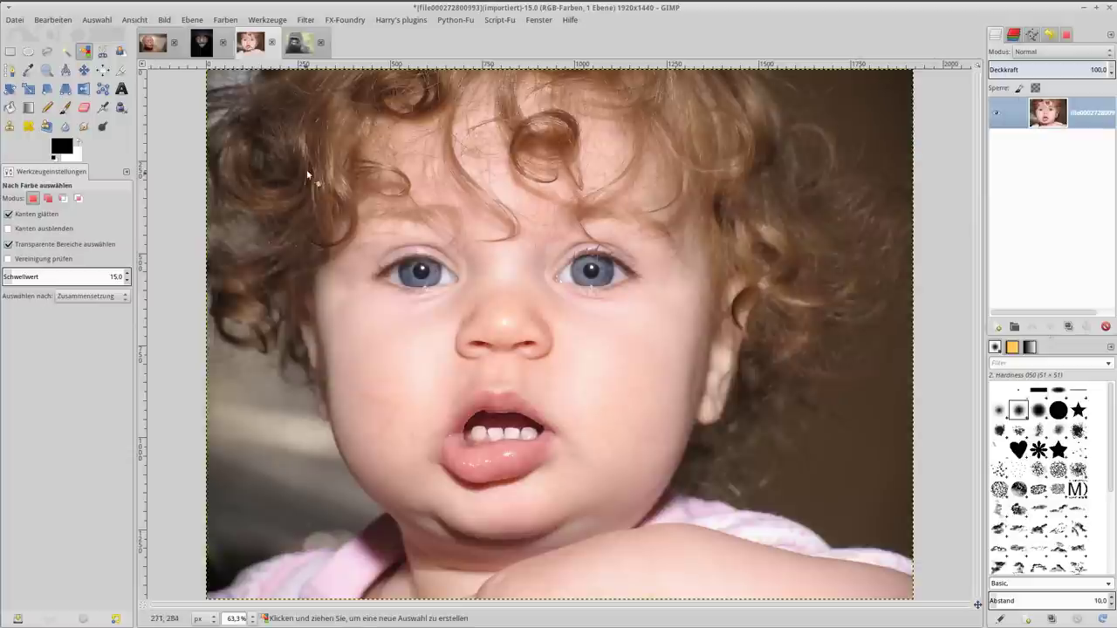
pyautogui.click(1068, 327)
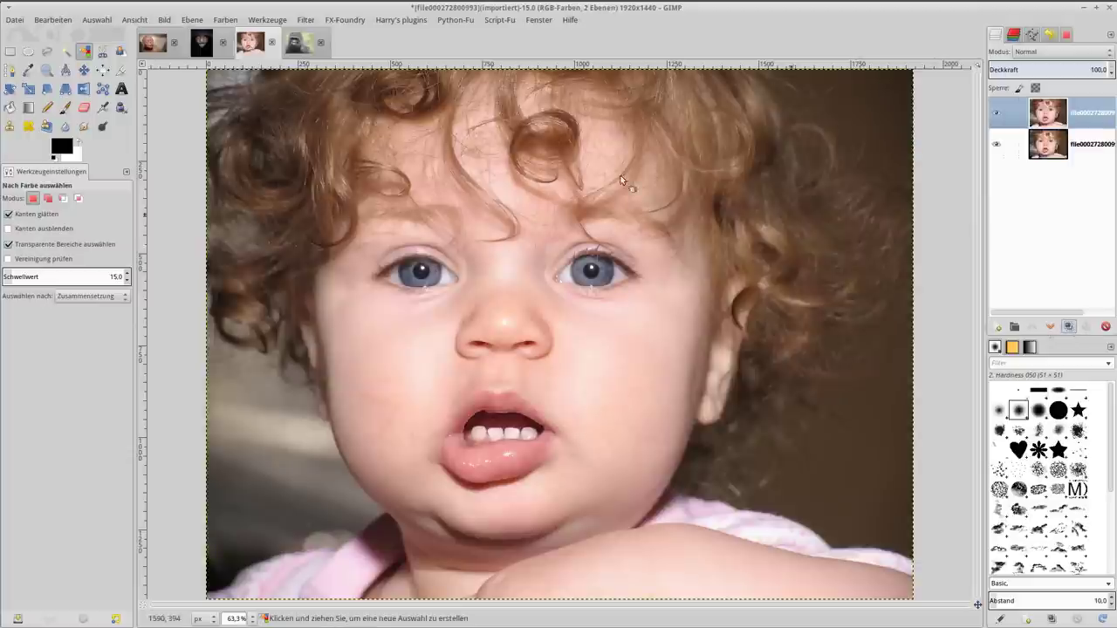
pyautogui.click(1068, 326)
pyautogui.click(998, 176)
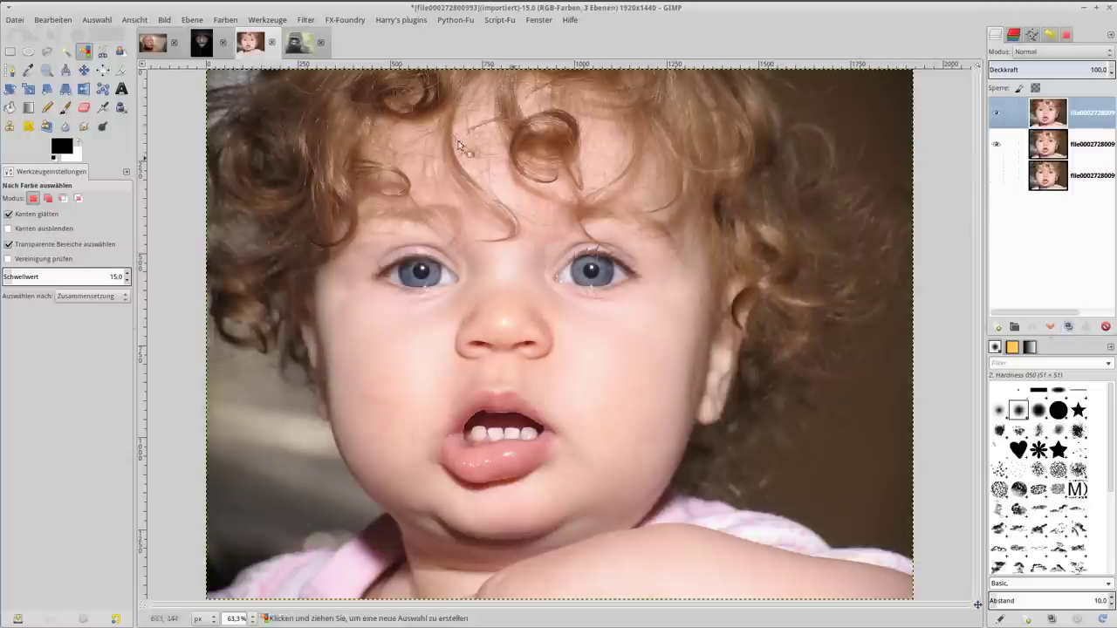
# Apply Difference of Gaussians with radii 7 and 1 to the top copy, then duplicate it
pyautogui.click(306, 20)
pyautogui.moveTo(333, 147)
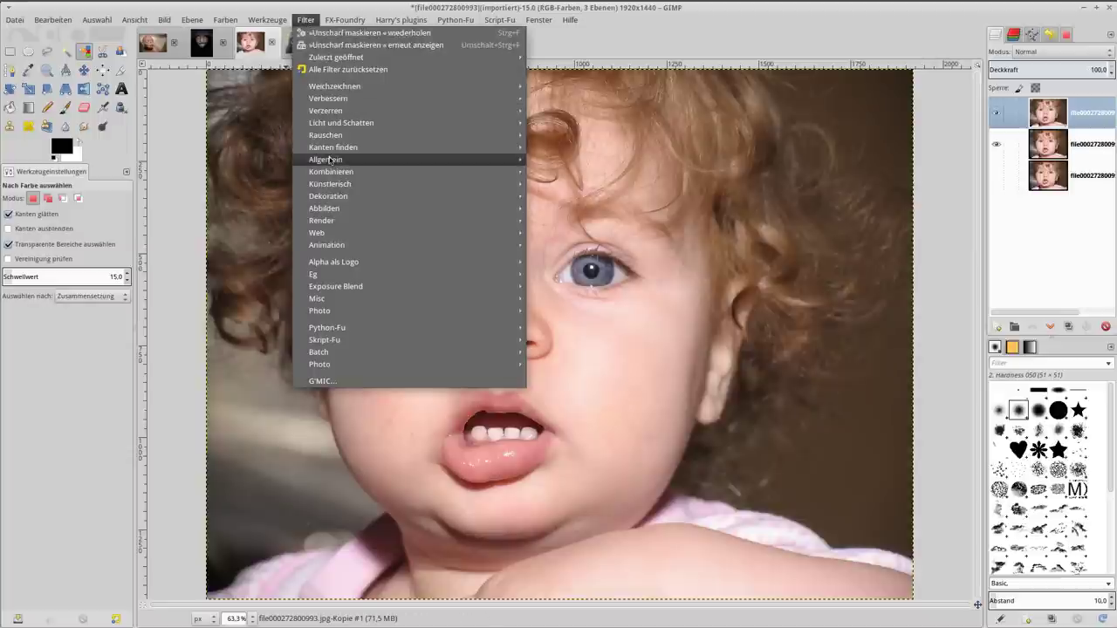
pyautogui.click(594, 147)
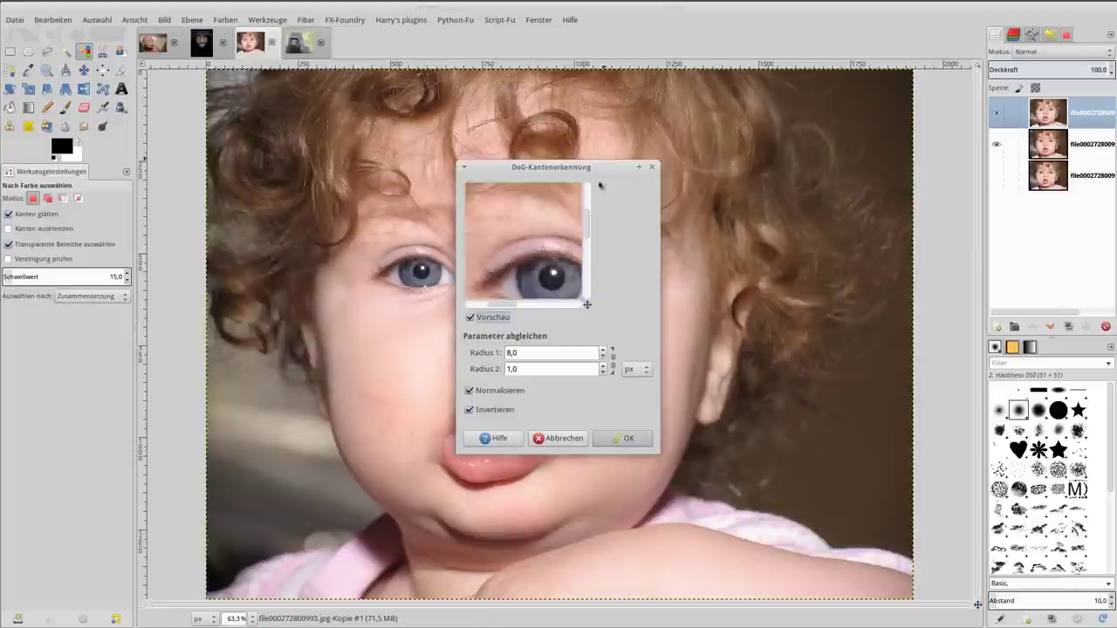
pyautogui.moveTo(525, 240); pyautogui.dragTo(534, 253)
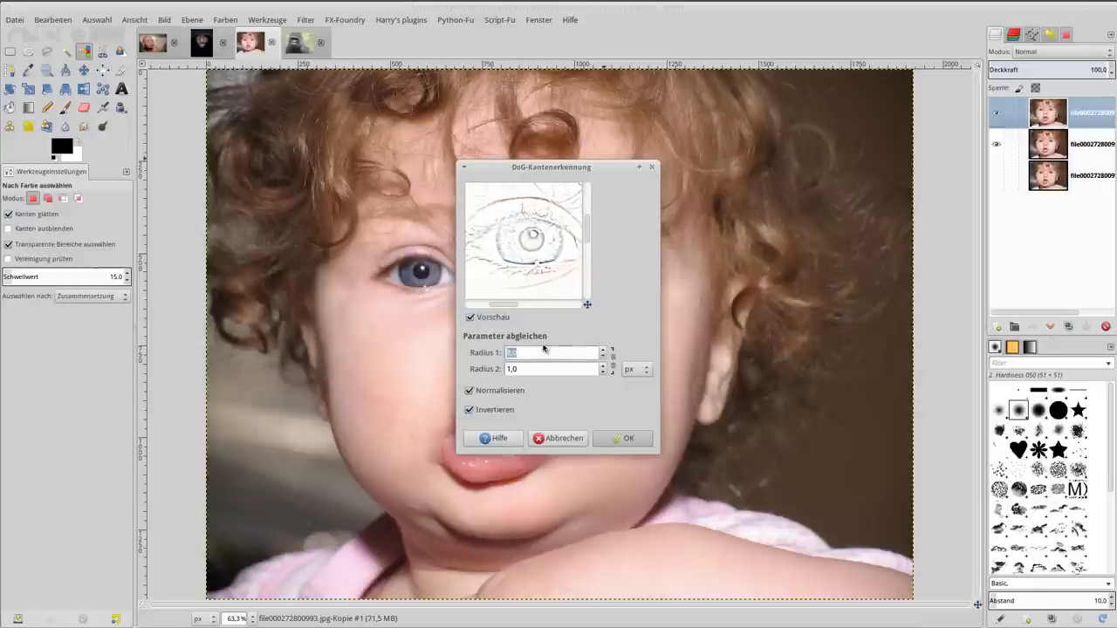
pyautogui.click(608, 439)
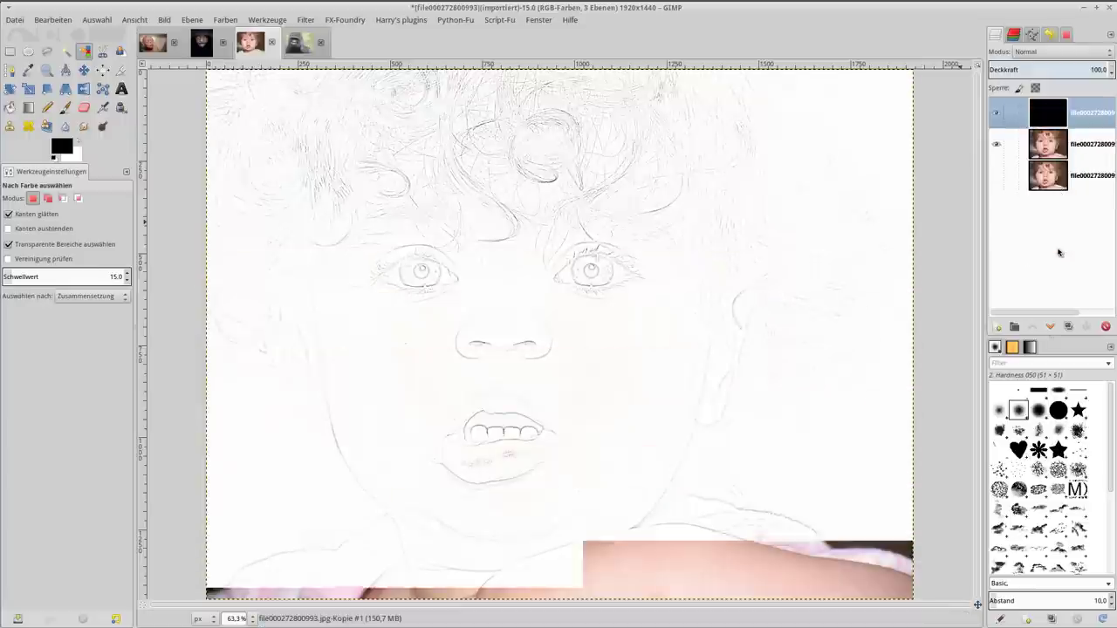
pyautogui.click(1069, 326)
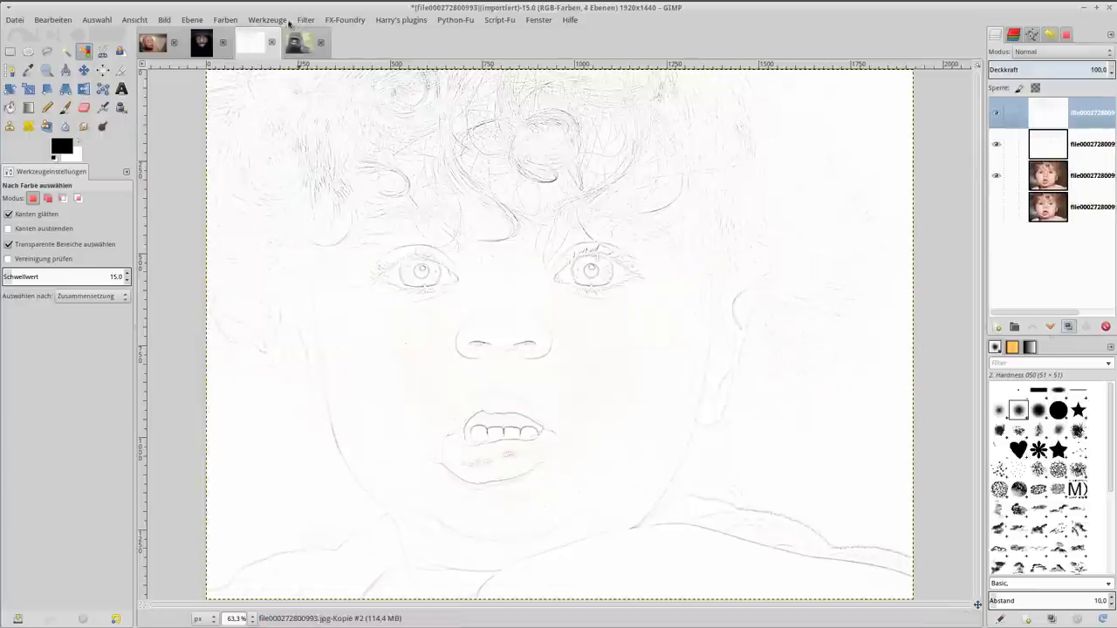
pyautogui.click(226, 20)
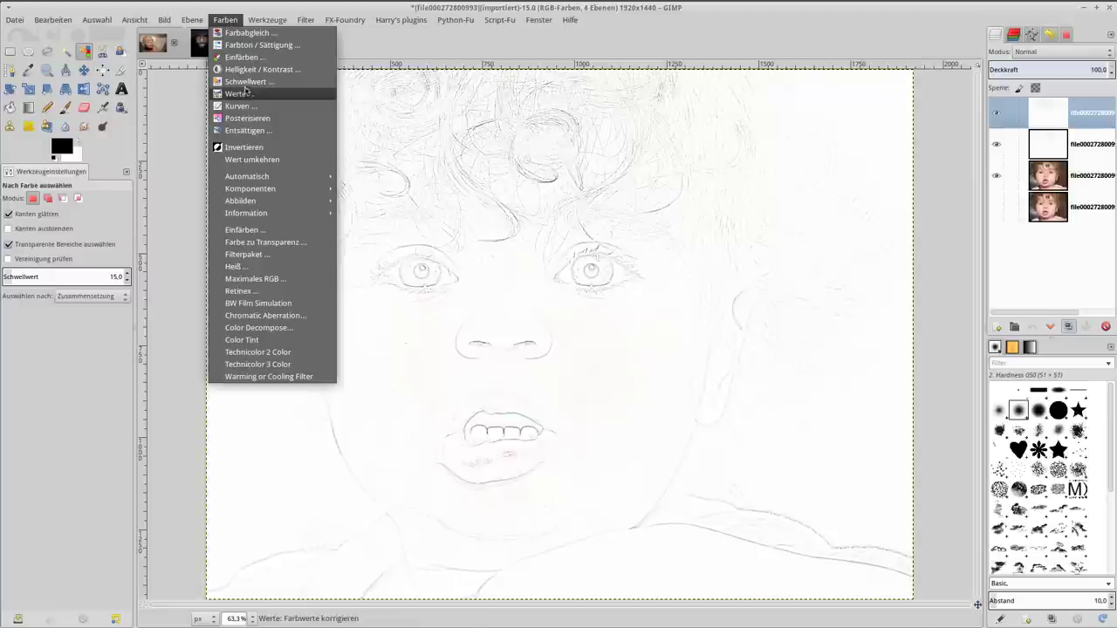
# Threshold the edge copy at 244–255 into black line art
pyautogui.click(247, 81)
pyautogui.moveTo(271, 203); pyautogui.dragTo(398, 218)
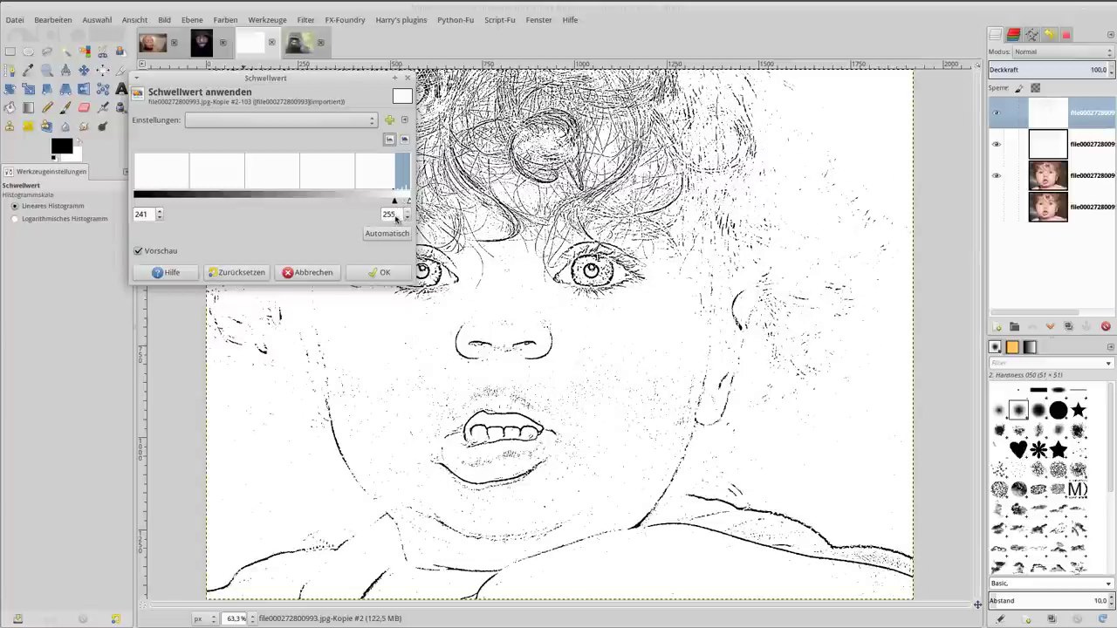
pyautogui.click(395, 275)
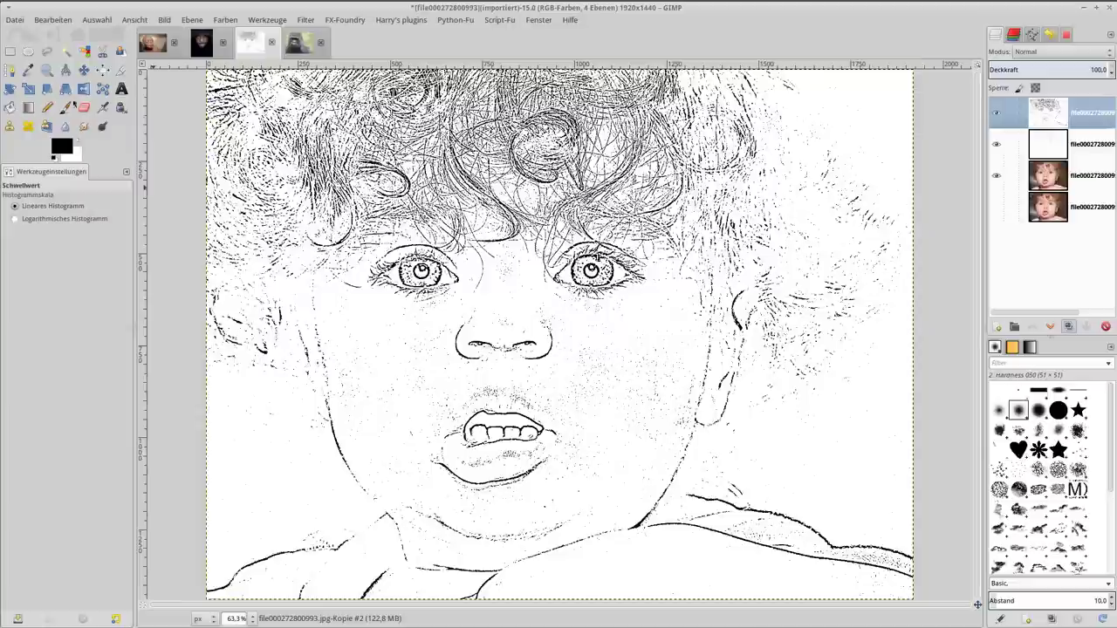
# Select all black strokes by colour and hide the two edge layers
pyautogui.click(85, 51)
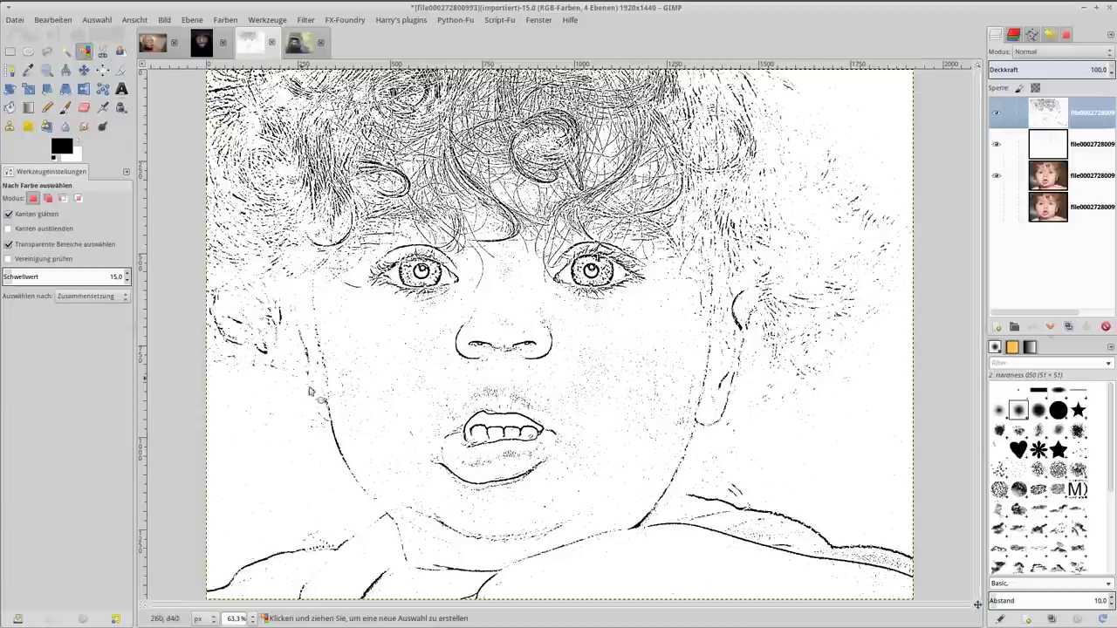
pyautogui.click(332, 434)
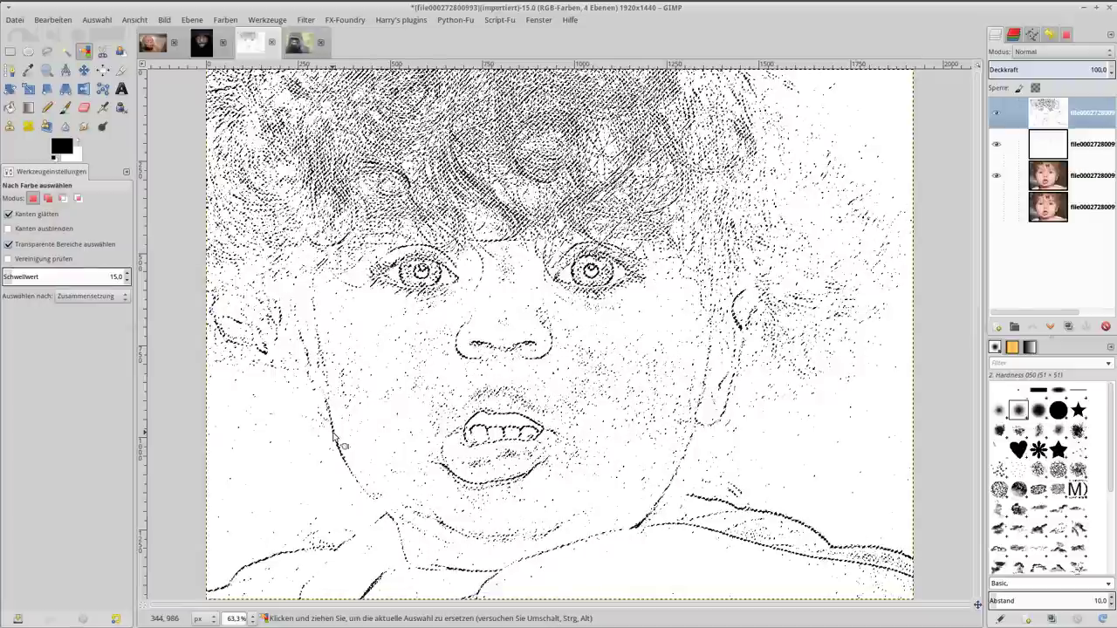
pyautogui.click(995, 113)
pyautogui.click(996, 144)
# Duplicate the baby photo to the top and apply Unsharp Mask (radius 1.5, amount 1.50) within the edge selection
pyautogui.click(1040, 178)
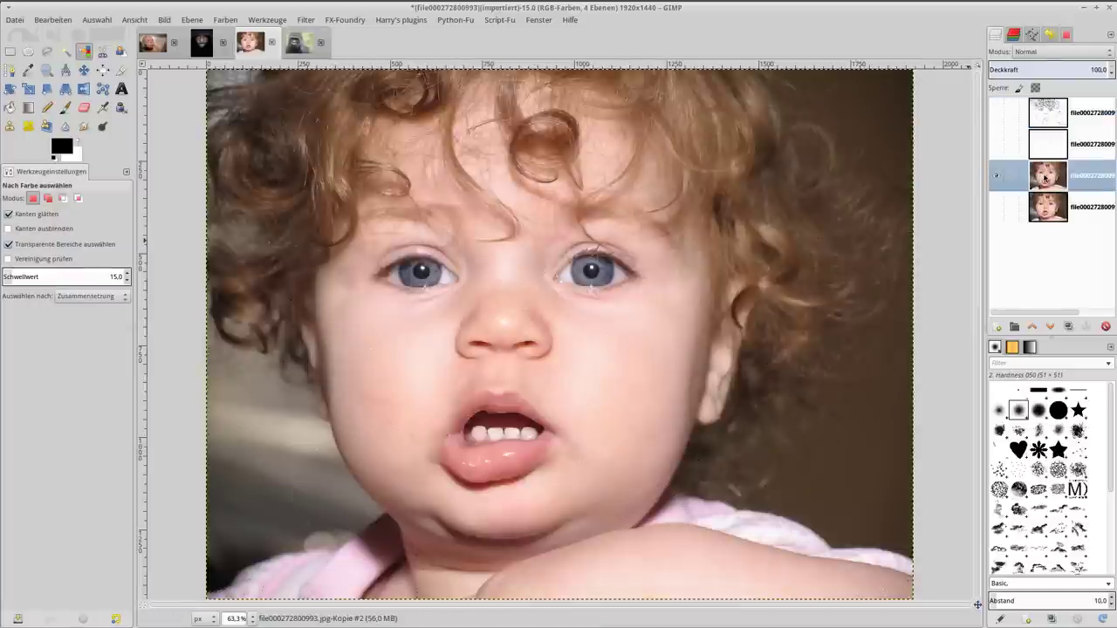
pyautogui.click(1070, 326)
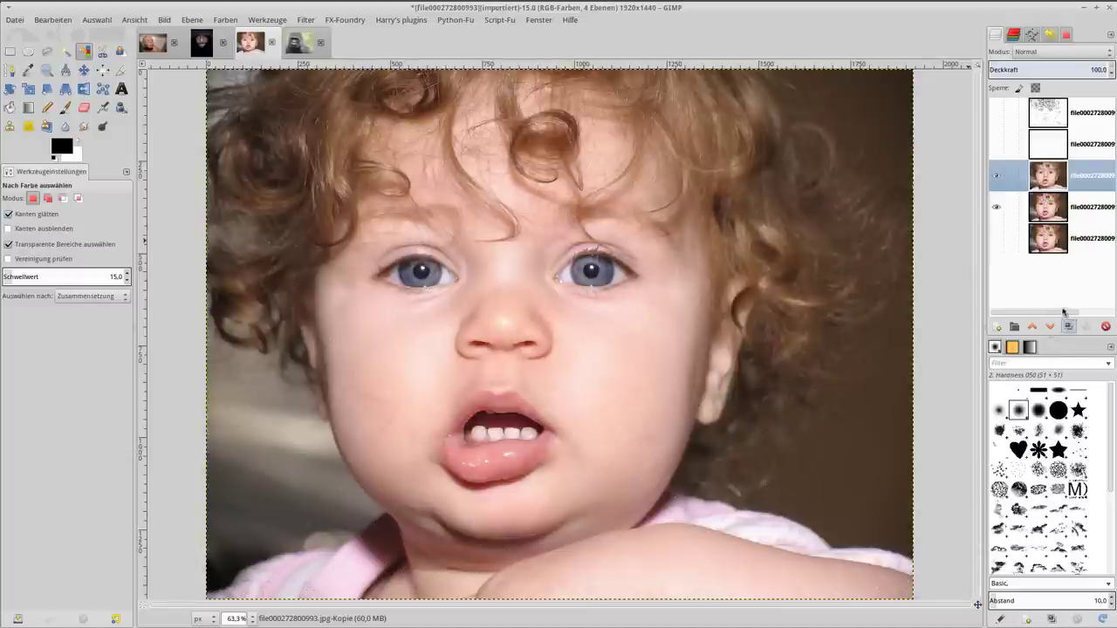
pyautogui.click(1033, 326)
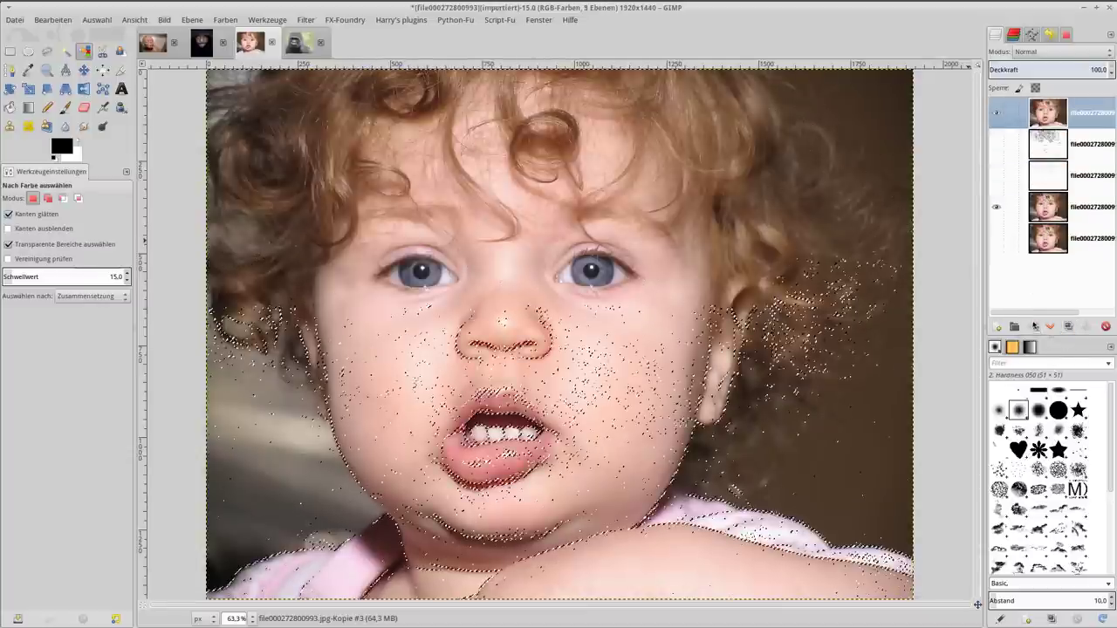
pyautogui.click(306, 20)
pyautogui.moveTo(328, 99)
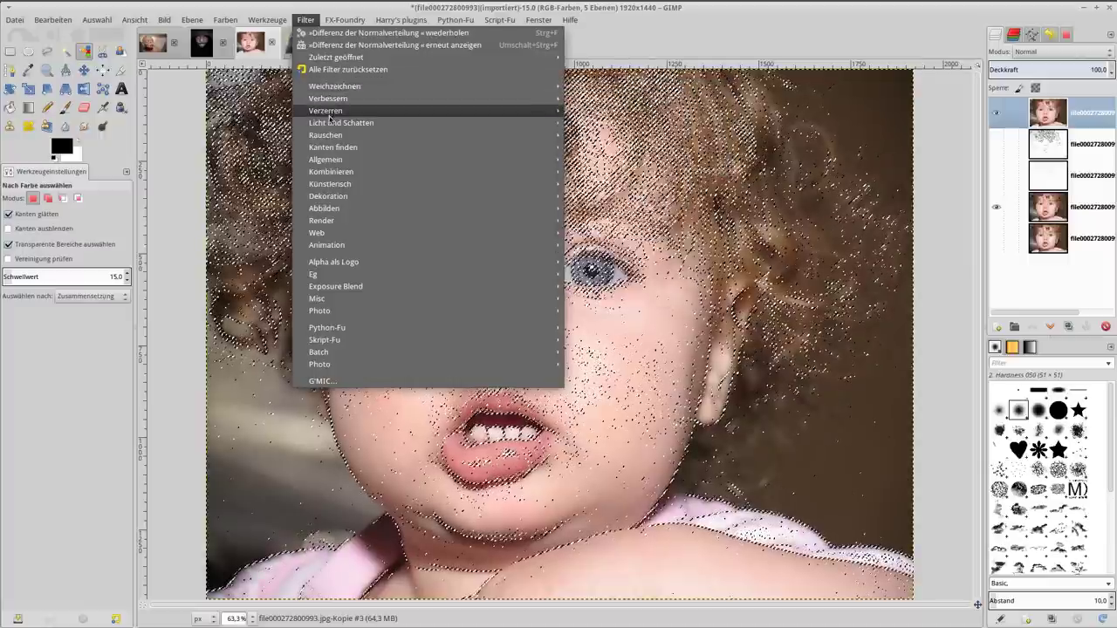
pyautogui.click(633, 282)
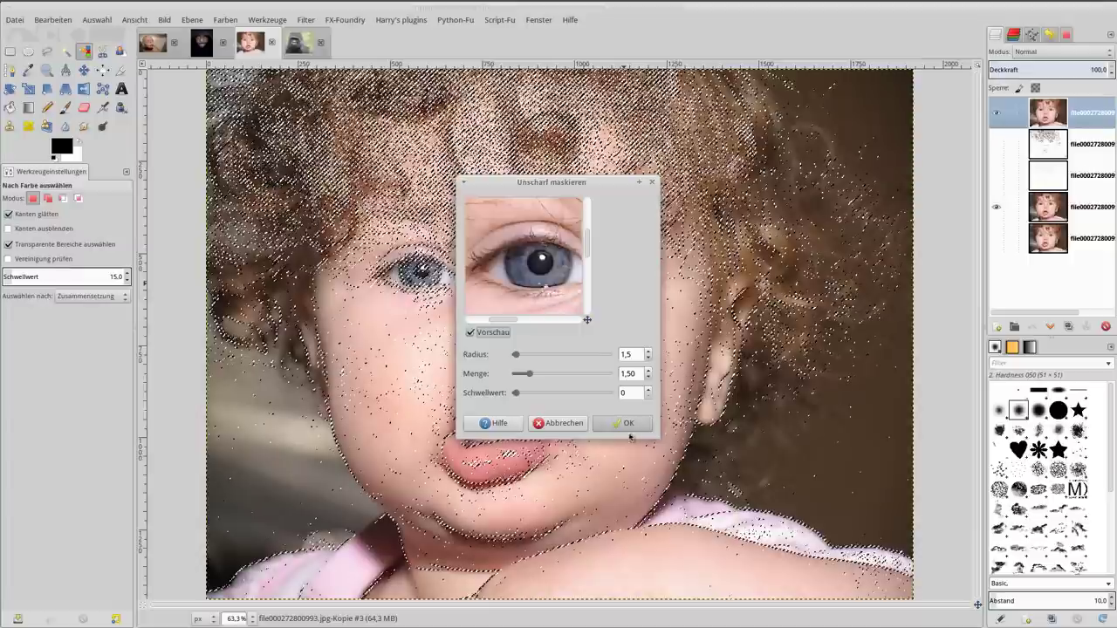
pyautogui.click(623, 423)
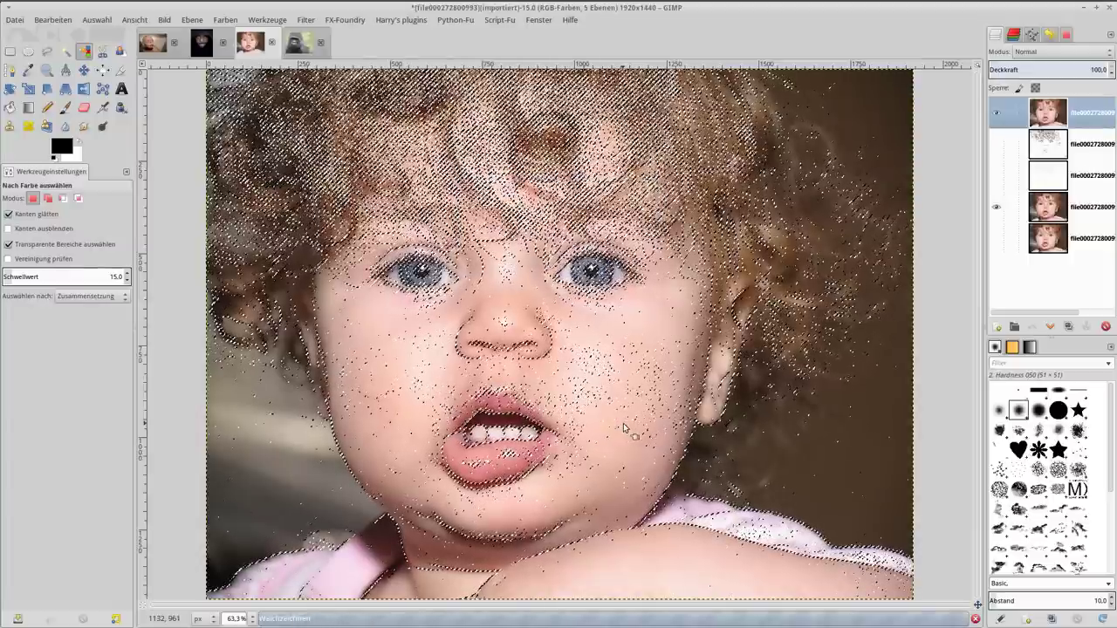
# Deselect, toggle the sharpened baby layer to compare, then switch to the gorilla photo file0001164231260.jpg
pyautogui.click(98, 20)
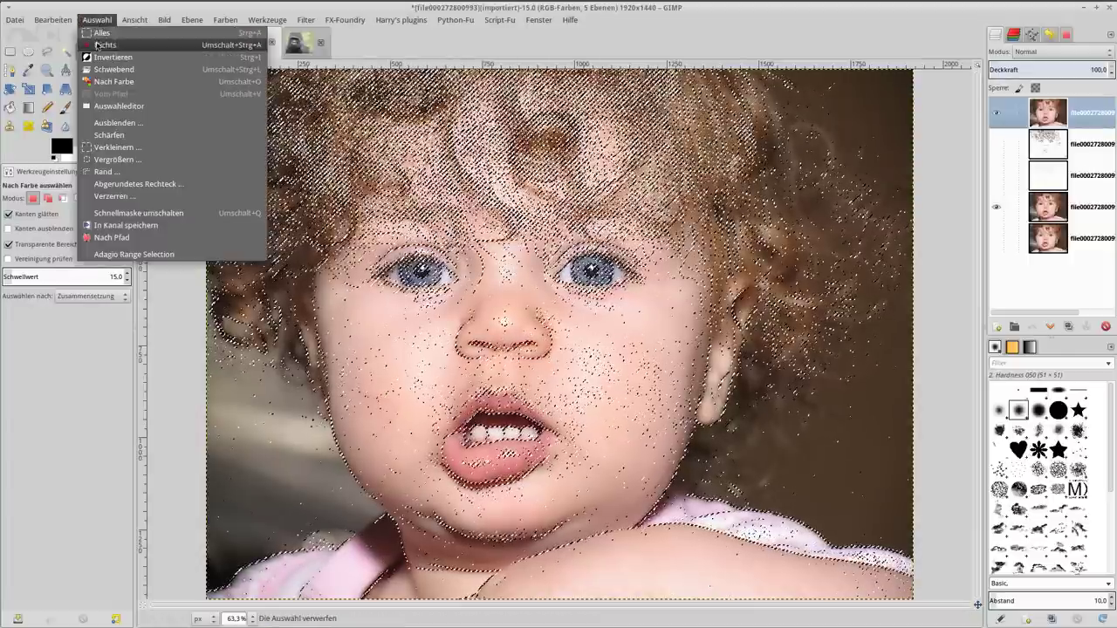
pyautogui.click(109, 42)
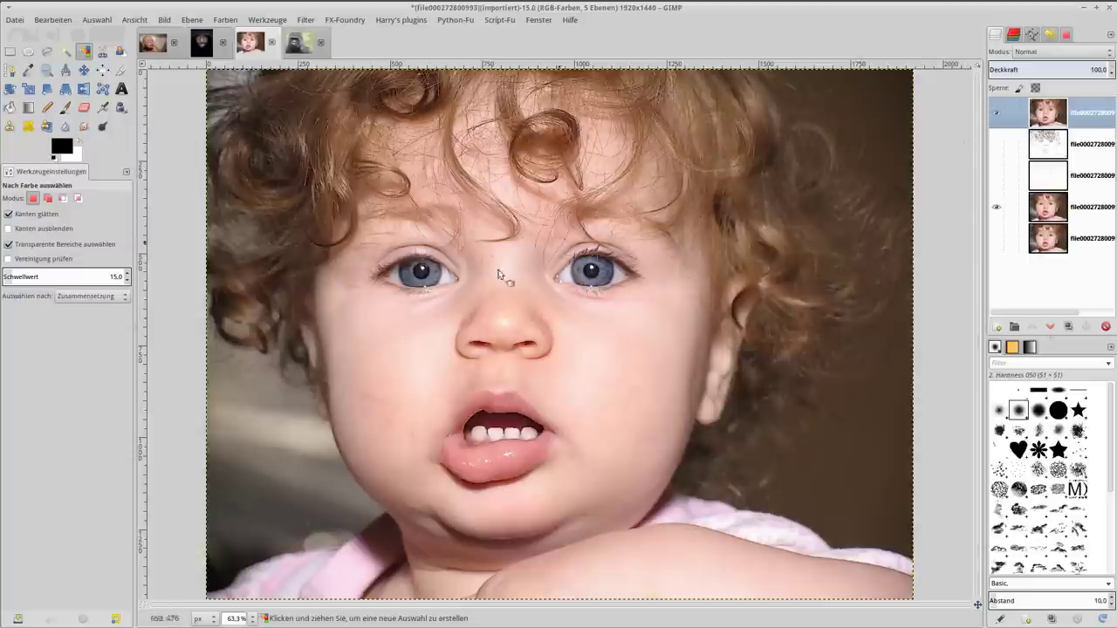
pyautogui.click(996, 114)
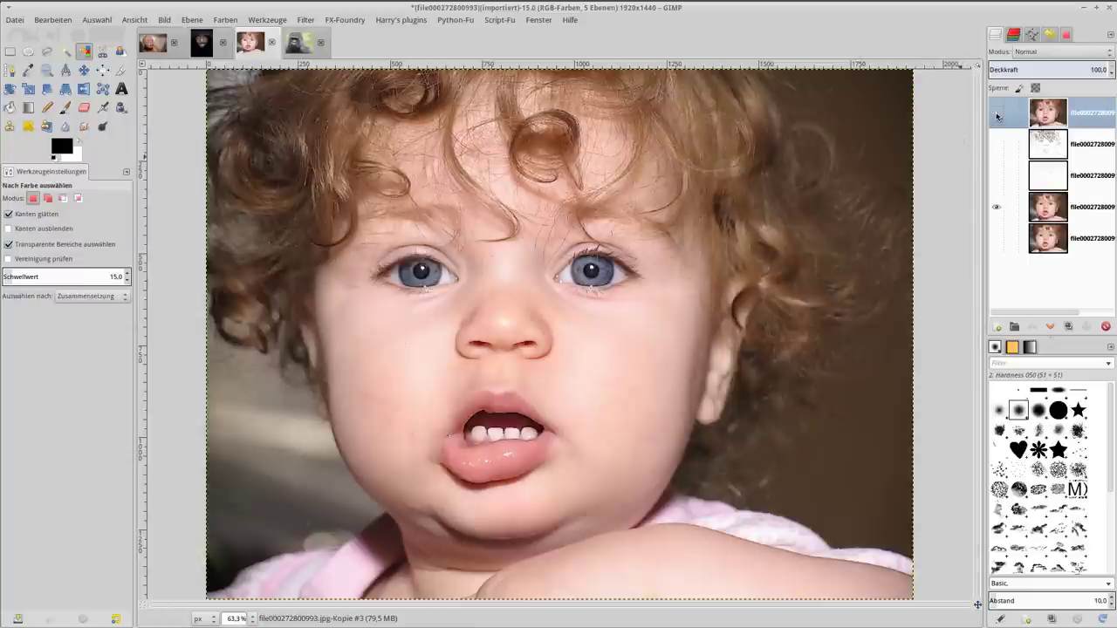
pyautogui.click(998, 114)
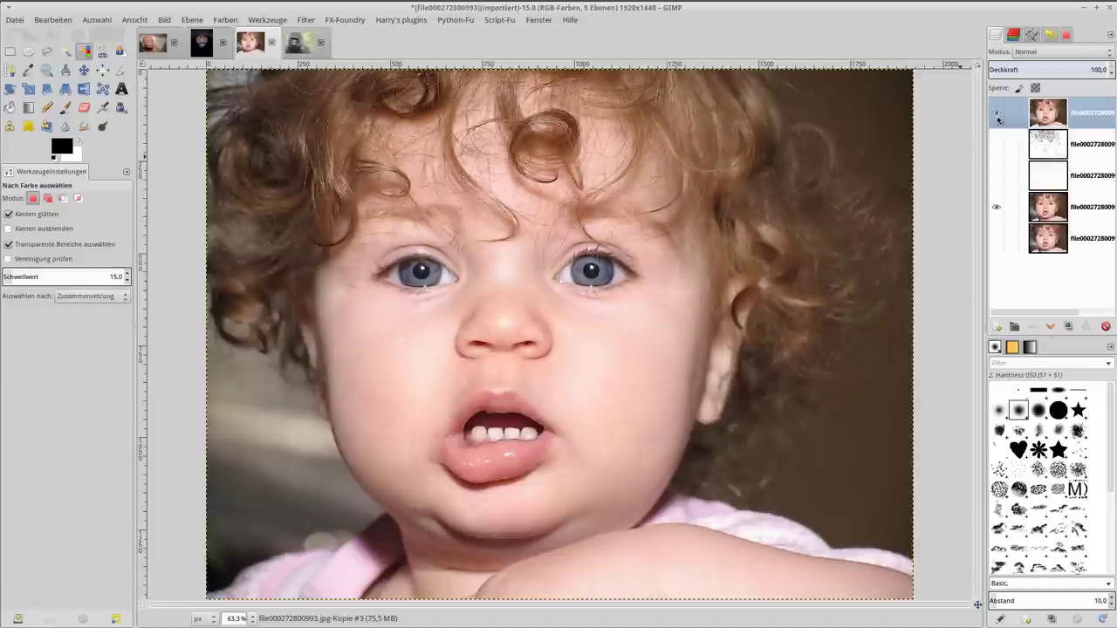
pyautogui.click(295, 44)
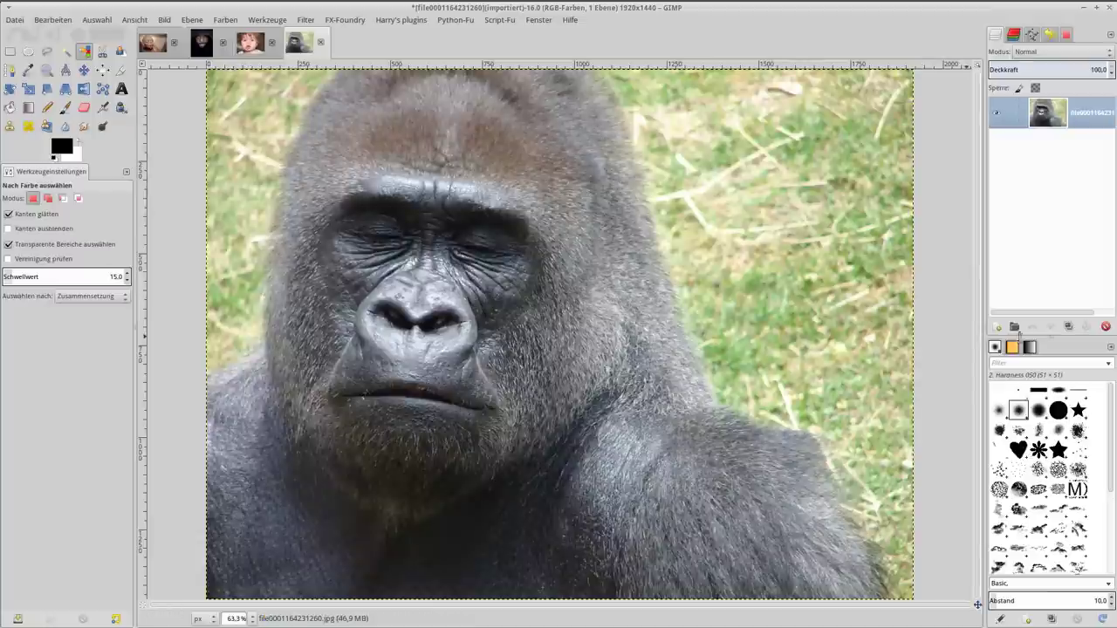
# Duplicate the gorilla layer twice and apply an inverted Difference of Gaussians (radii 7 and 1) to the top copy
pyautogui.click(1070, 328)
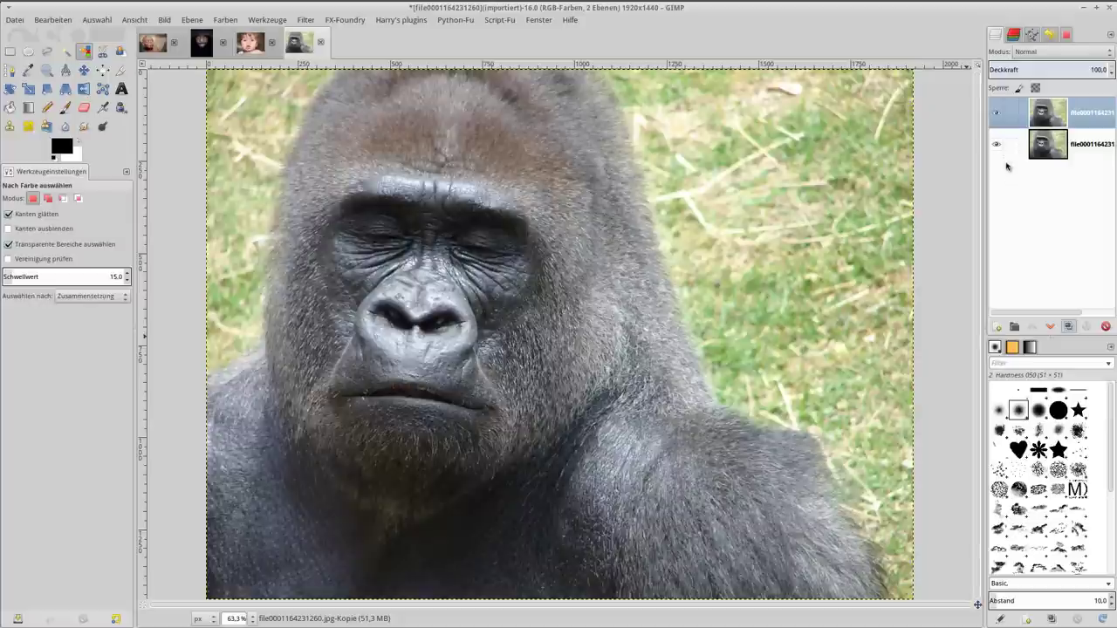
pyautogui.click(1069, 327)
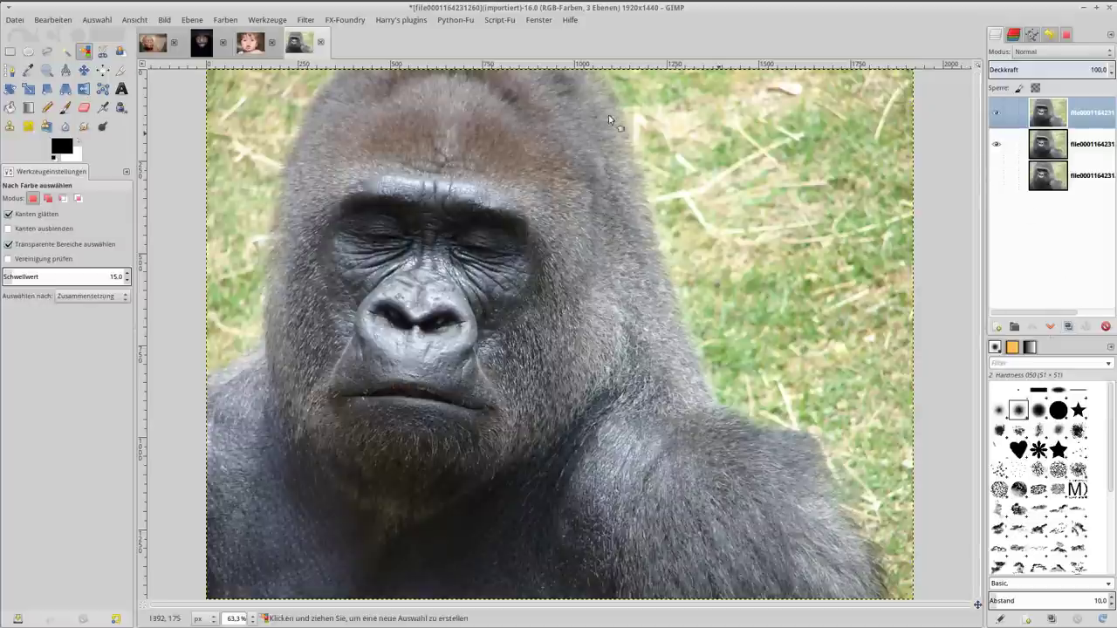
pyautogui.click(303, 20)
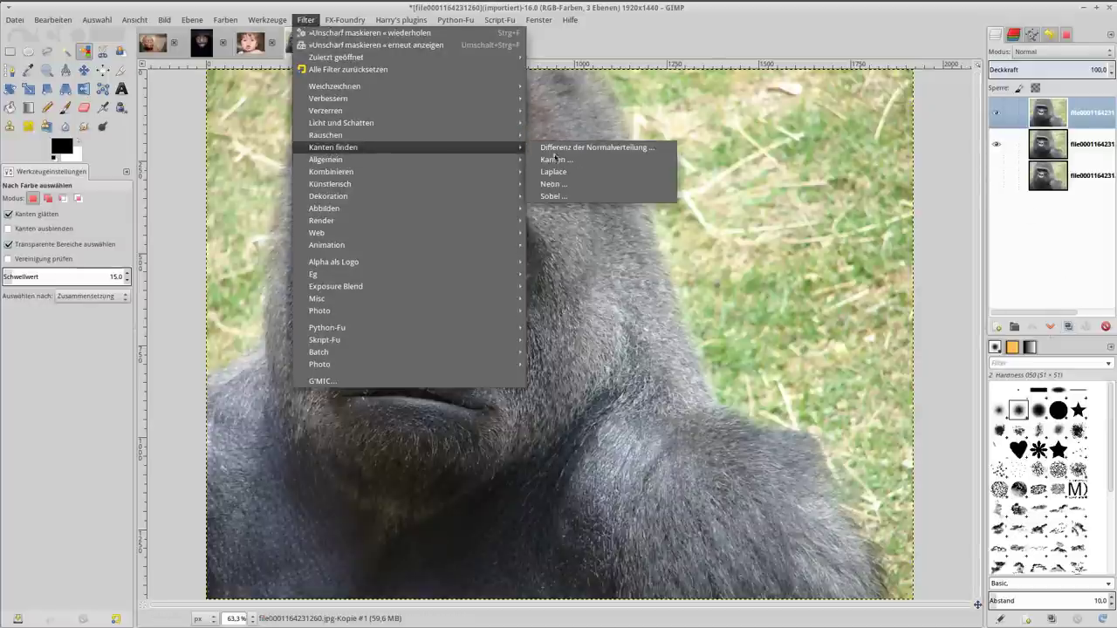
pyautogui.click(576, 149)
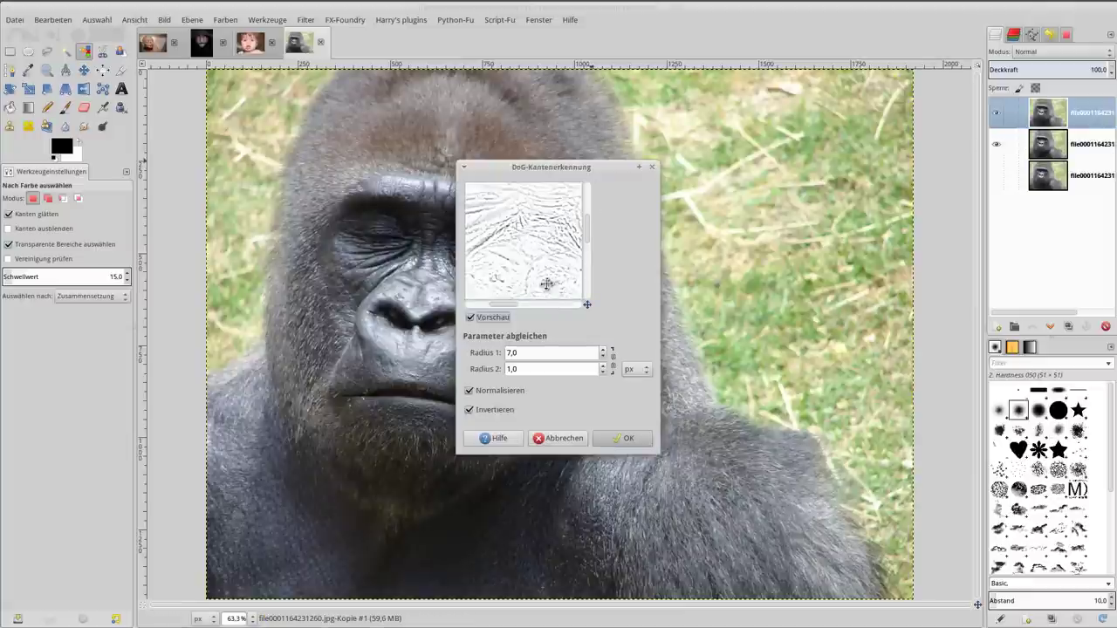
pyautogui.moveTo(546, 284)
pyautogui.mouseDown()
pyautogui.moveTo(543, 266)
pyautogui.moveTo(550, 312)
pyautogui.moveTo(524, 294)
pyautogui.moveTo(552, 284)
pyautogui.moveTo(523, 264)
pyautogui.moveTo(531, 276)
pyautogui.mouseUp()
pyautogui.click(471, 410)
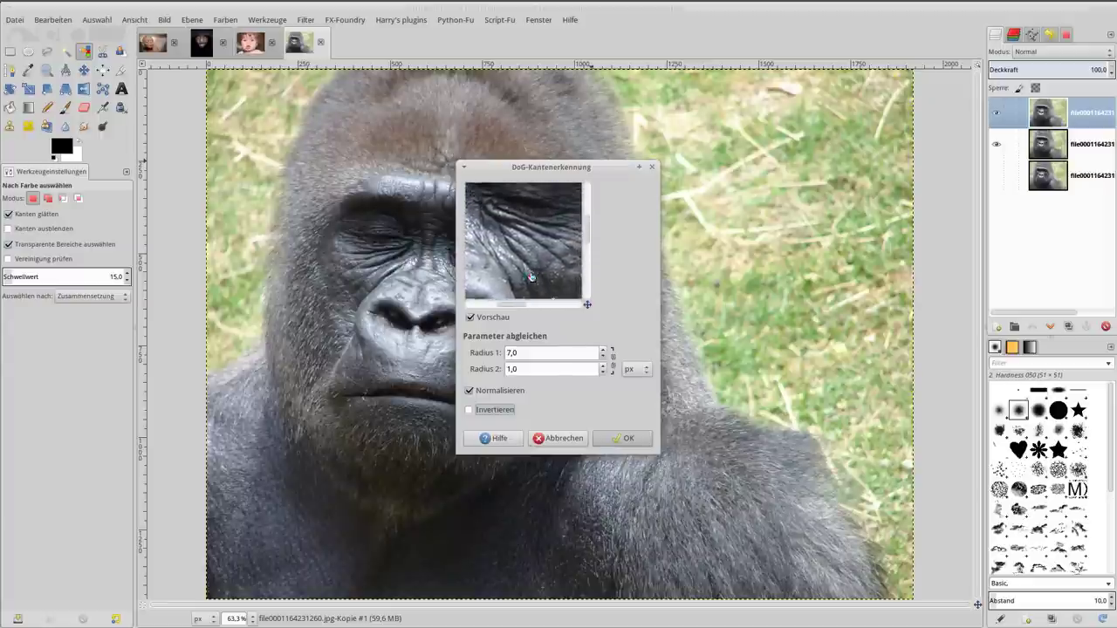
pyautogui.click(526, 354)
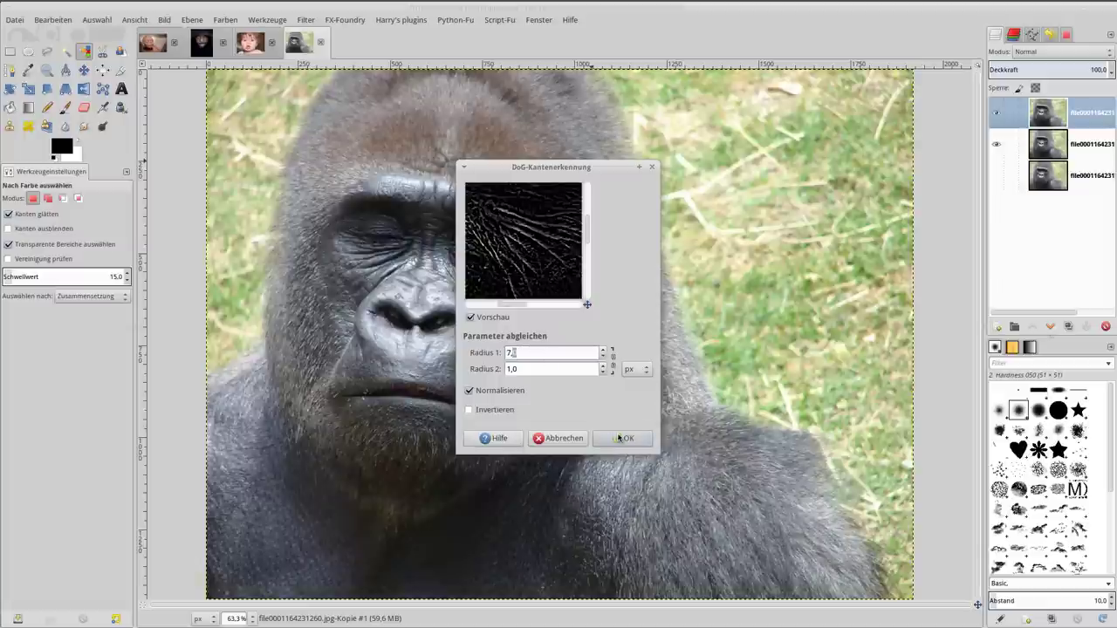
pyautogui.click(469, 409)
pyautogui.click(621, 439)
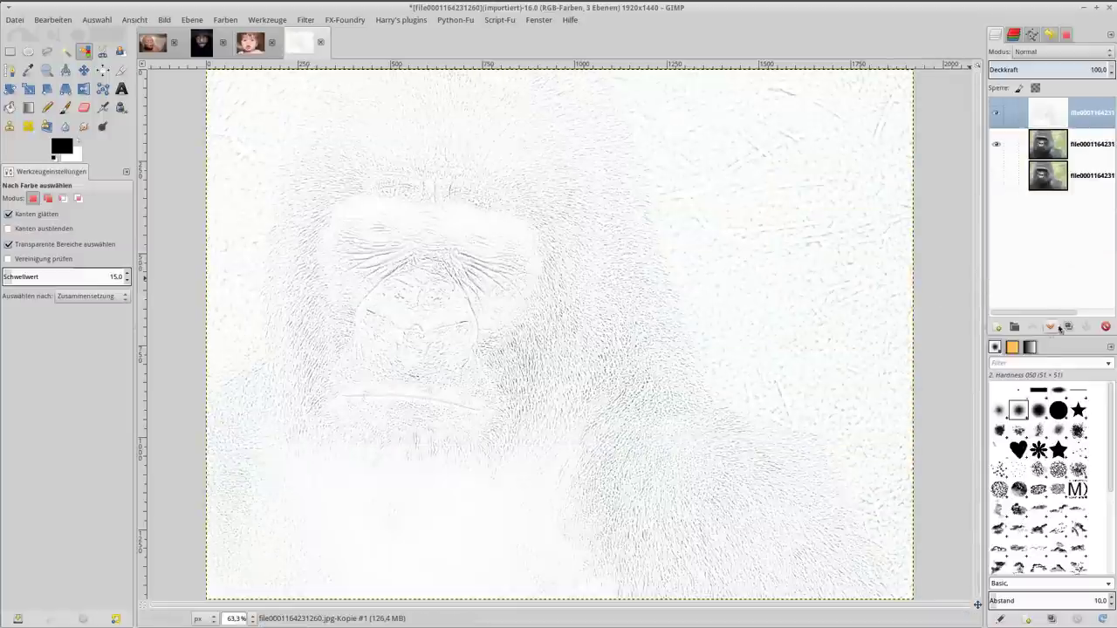
# Duplicate the gorilla edge layer and threshold the copy at 245–255 into black-and-white line art
pyautogui.click(1073, 328)
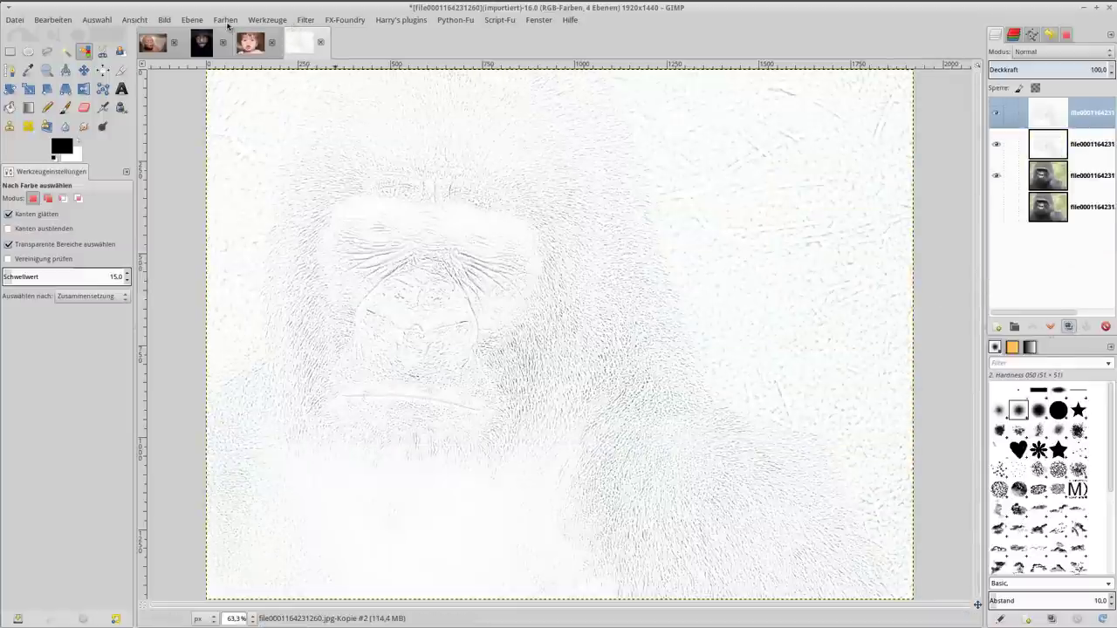
pyautogui.click(226, 20)
pyautogui.click(246, 84)
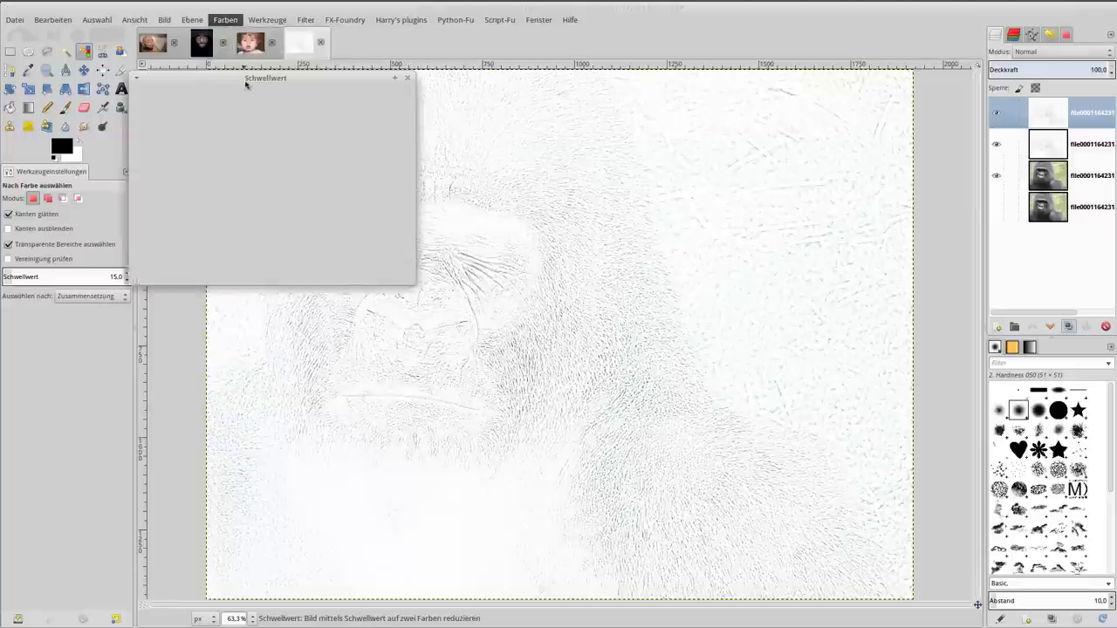
pyautogui.moveTo(272, 201); pyautogui.dragTo(391, 214)
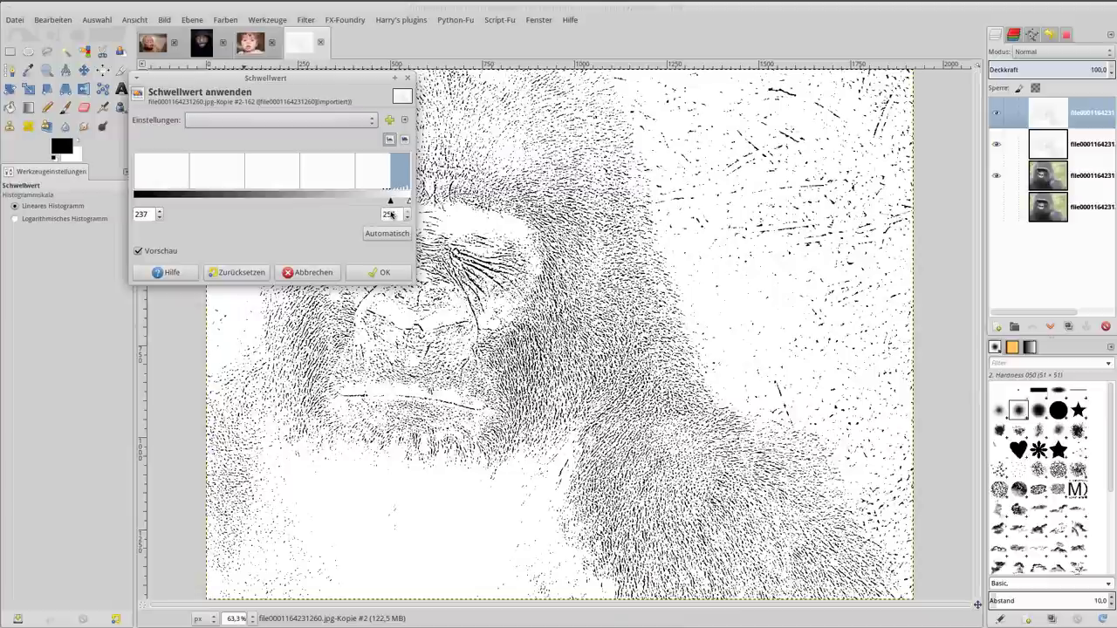
pyautogui.moveTo(394, 214); pyautogui.dragTo(400, 214)
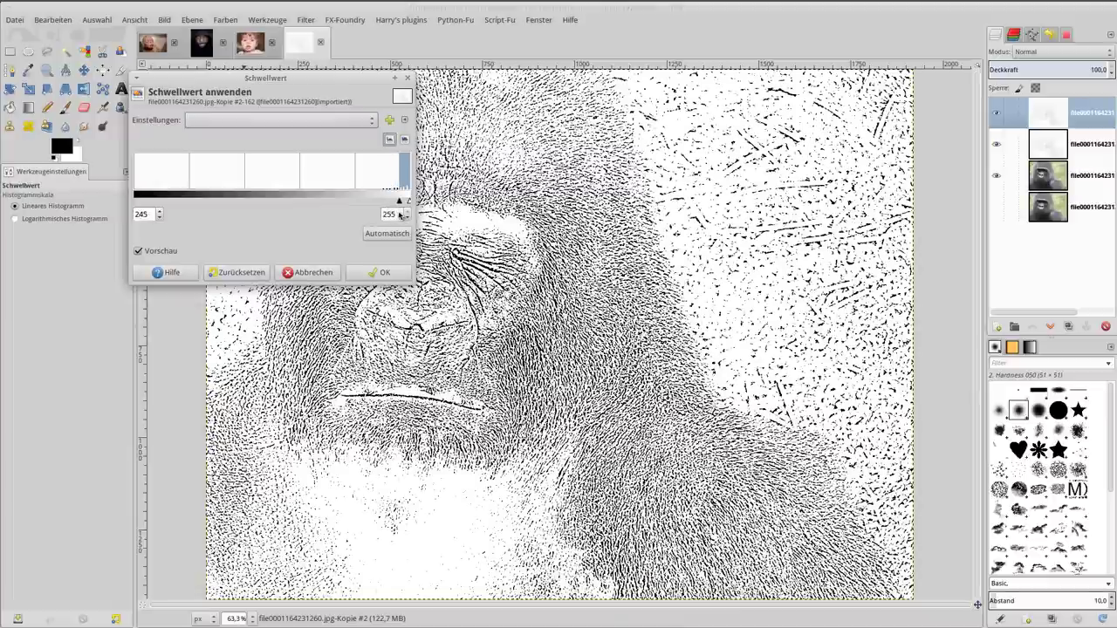
pyautogui.click(379, 272)
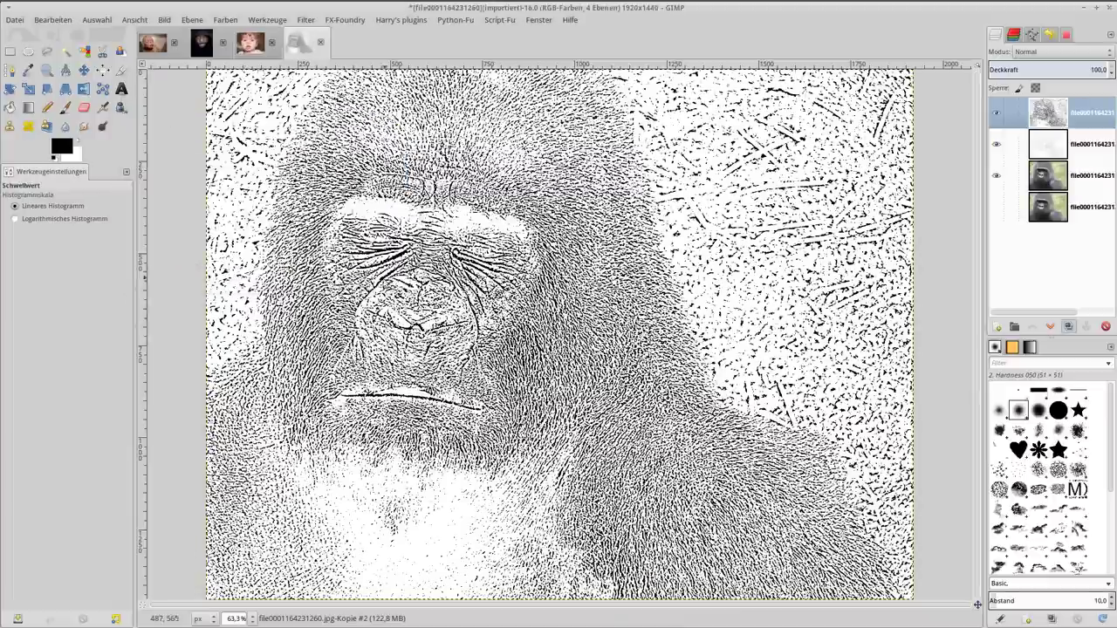
# Select the black edge pixels by colour, then hide the threshold and edge-map layers
pyautogui.click(84, 50)
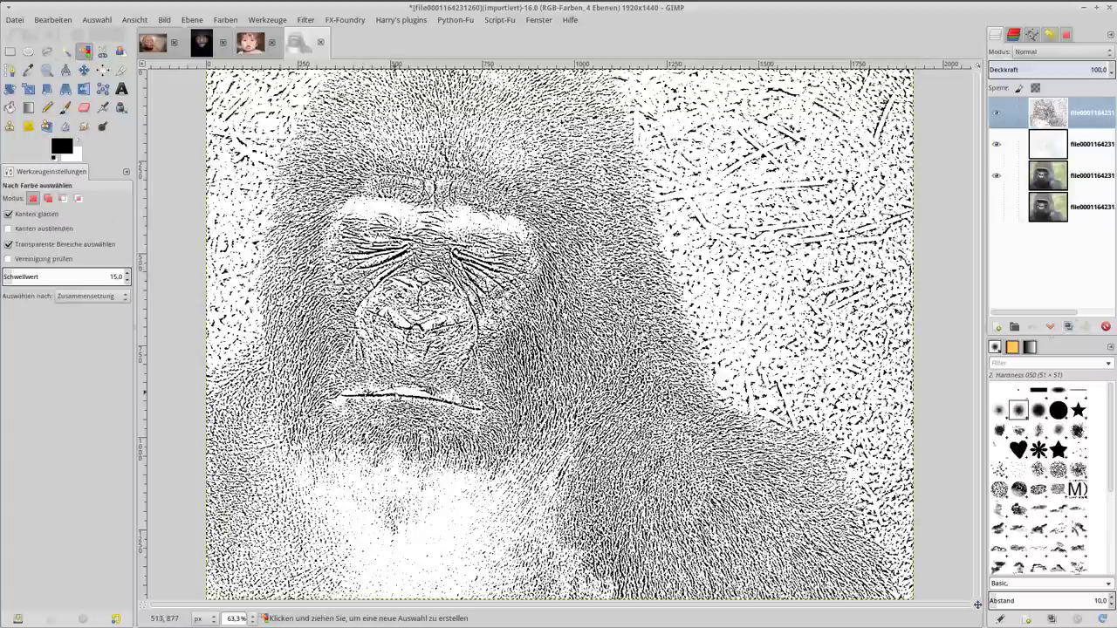
pyautogui.click(393, 395)
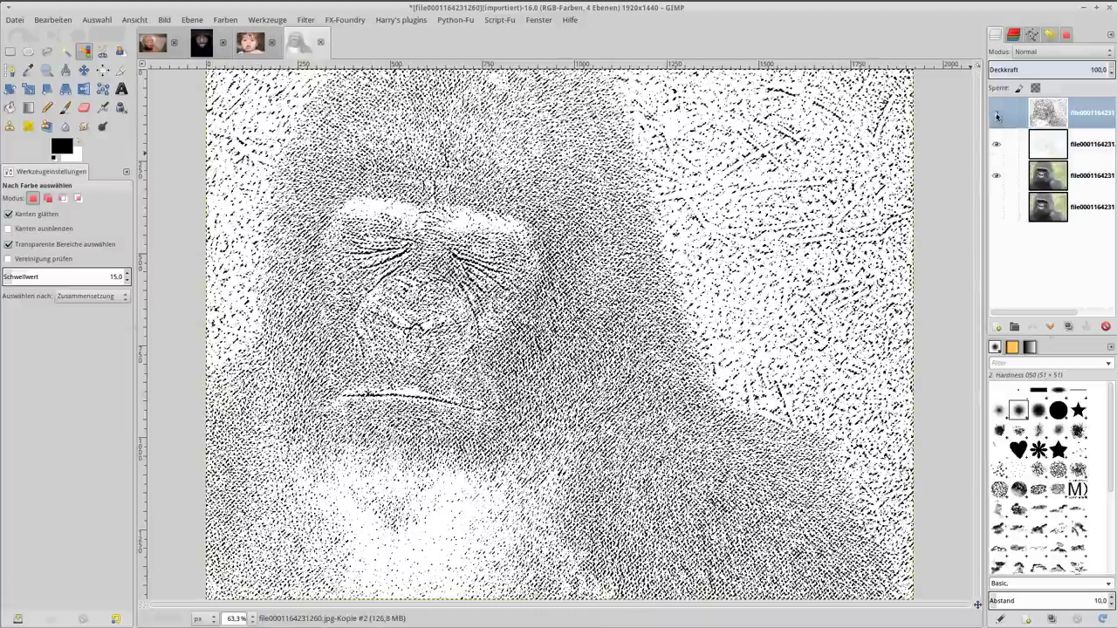
pyautogui.click(995, 113)
pyautogui.click(996, 145)
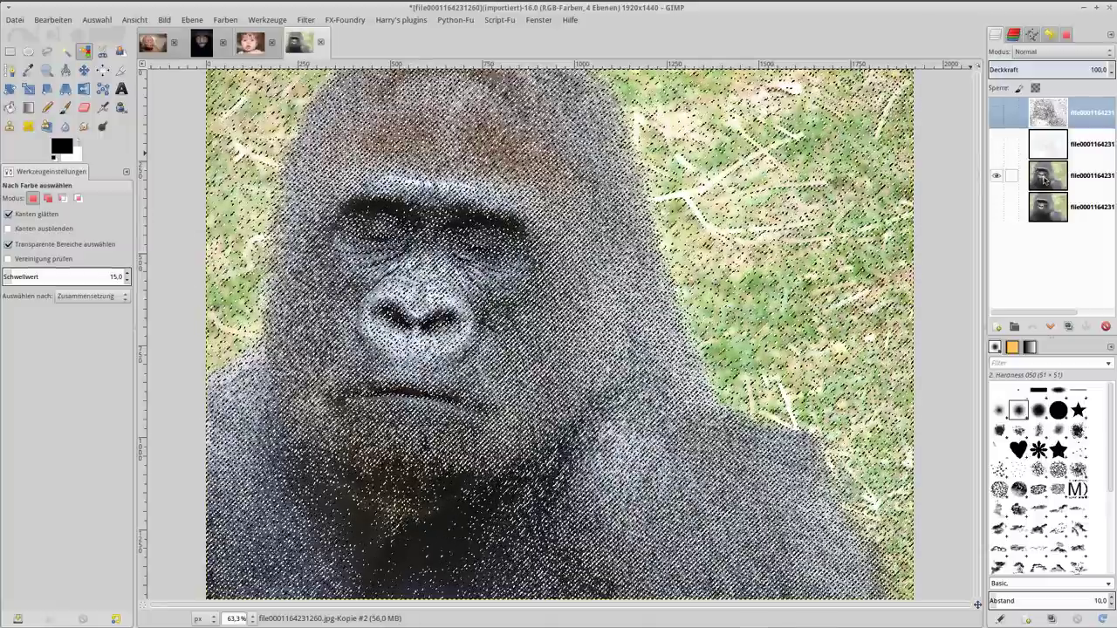
# Duplicate the gorilla photo layer and raise the new copy to the top of the stack
pyautogui.click(1047, 179)
pyautogui.click(1070, 328)
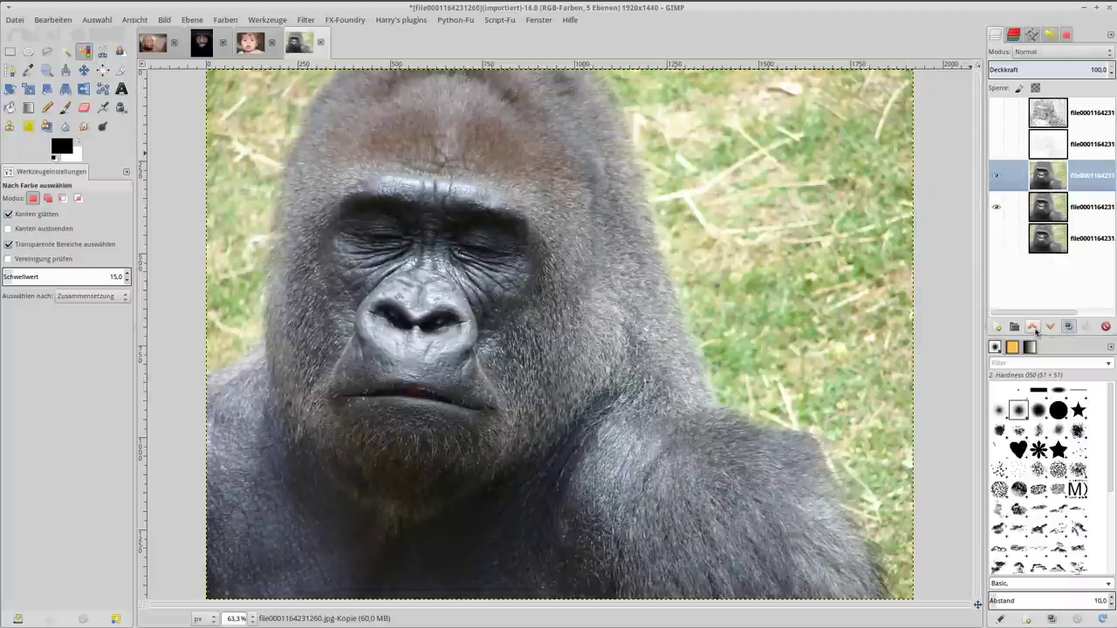
pyautogui.keyDown('shift'); pyautogui.click(1034, 328); pyautogui.keyUp('shift')
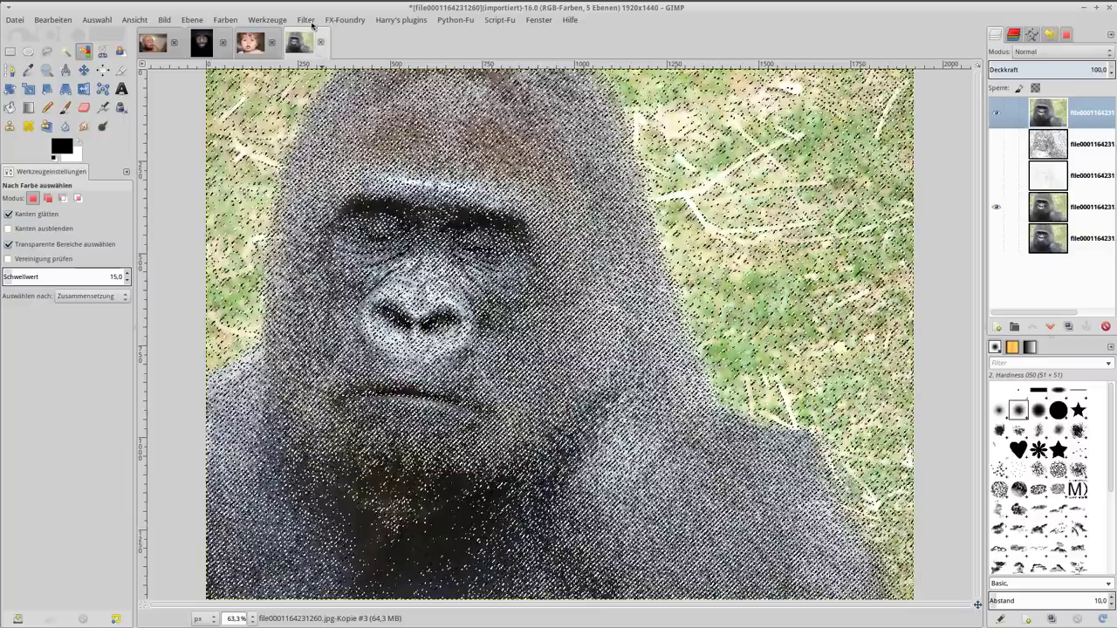
# Apply Unsharp Mask (radius 1.5, amount 1.50, threshold 0) through the edge selection, then deselect
pyautogui.click(306, 19)
pyautogui.moveTo(328, 98)
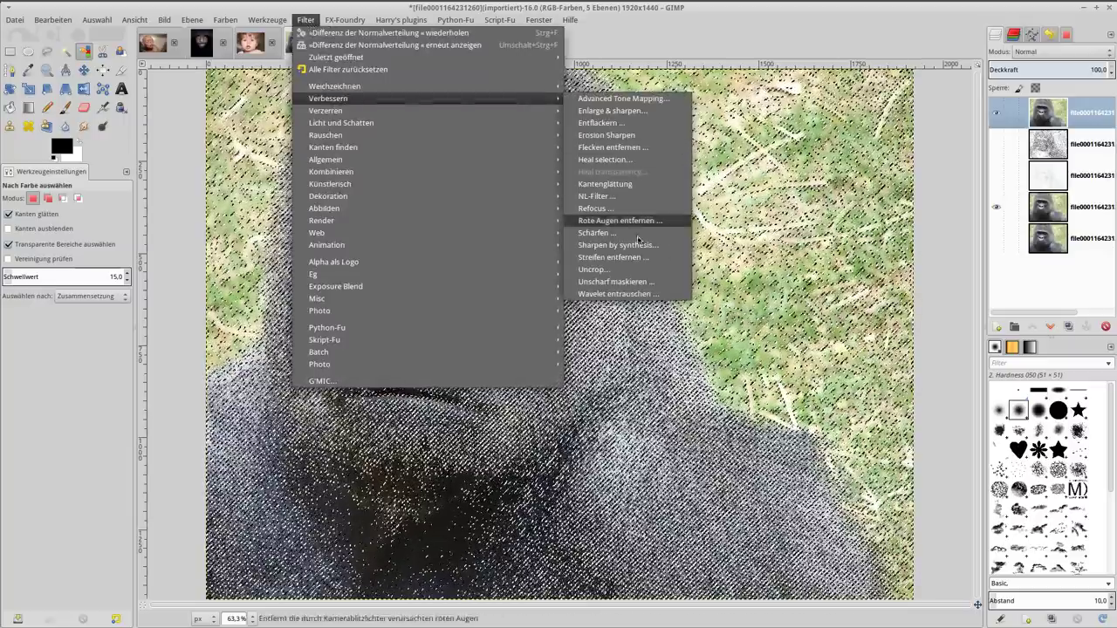
pyautogui.click(615, 281)
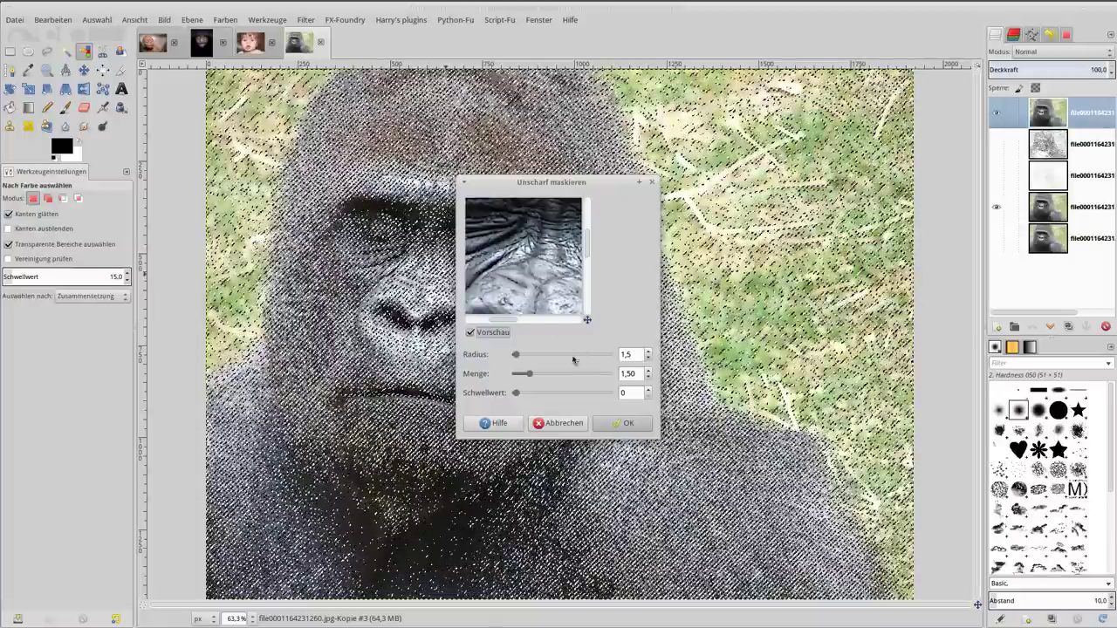
pyautogui.click(636, 423)
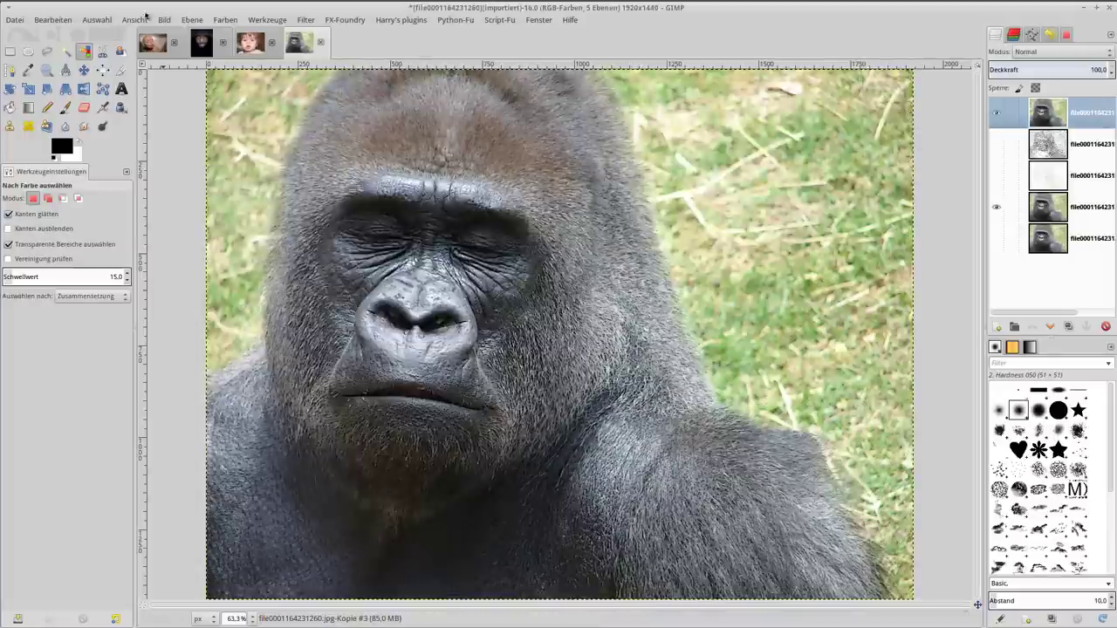
pyautogui.click(104, 23)
pyautogui.click(105, 42)
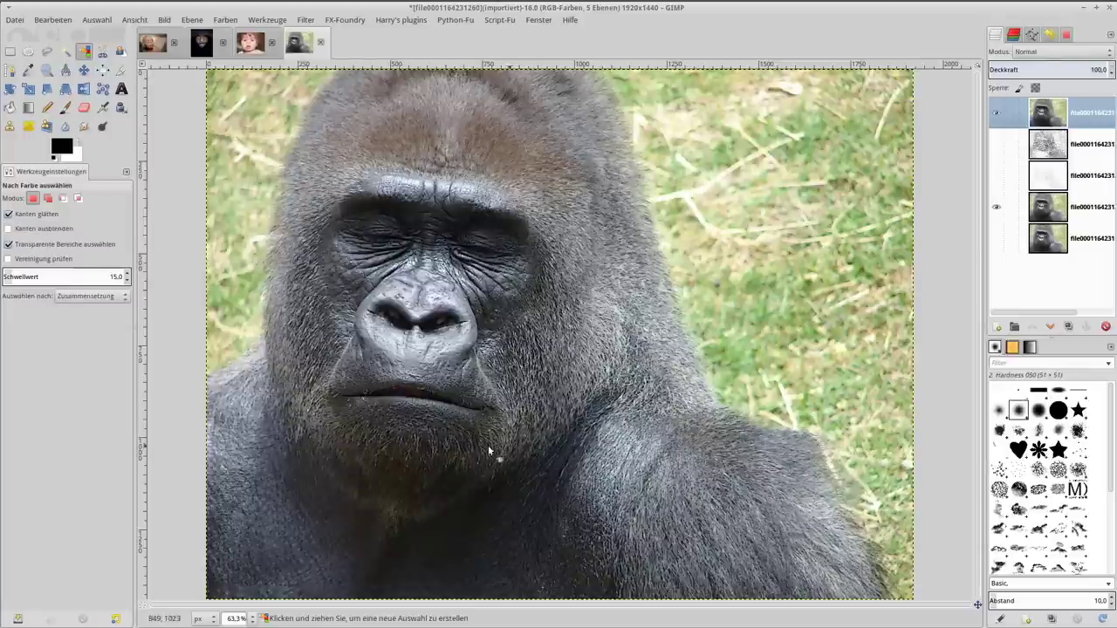
# Toggle the sharpened top gorilla layer's visibility to compare before and after
pyautogui.click(998, 114)
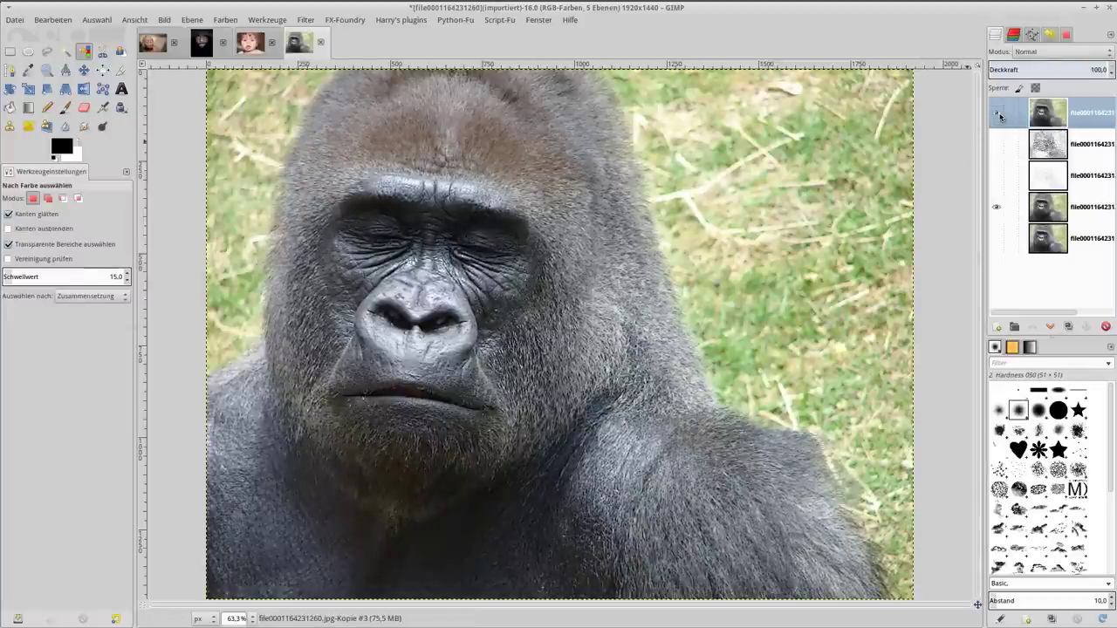
pyautogui.click(998, 114)
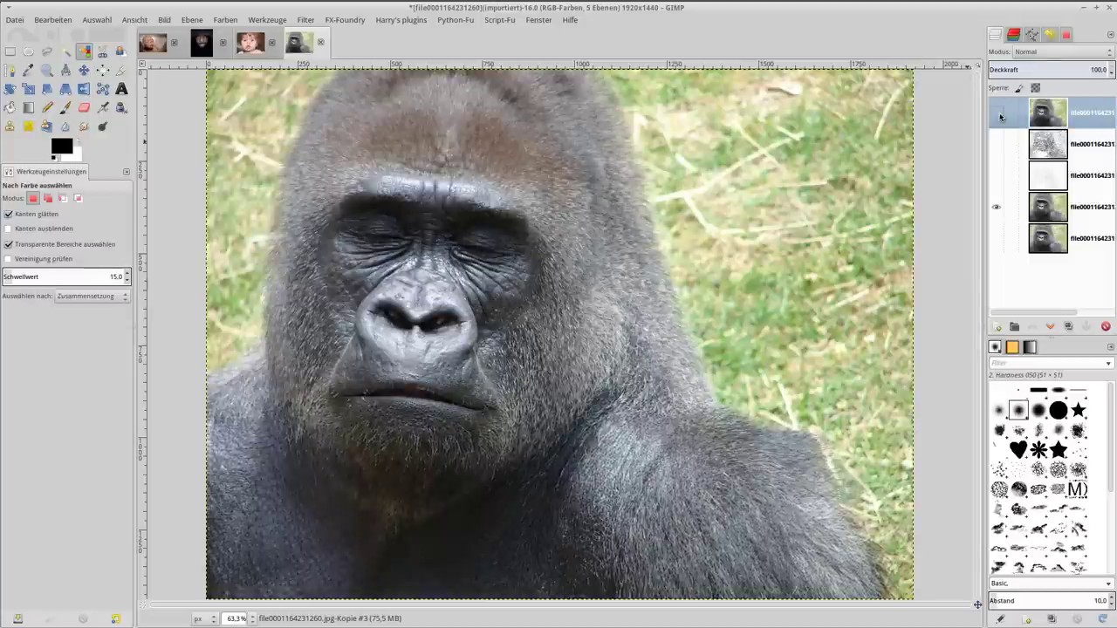
# On the Gollum image, toggle the sharpened top layer off and on, then bring up the terminal
pyautogui.click(152, 43)
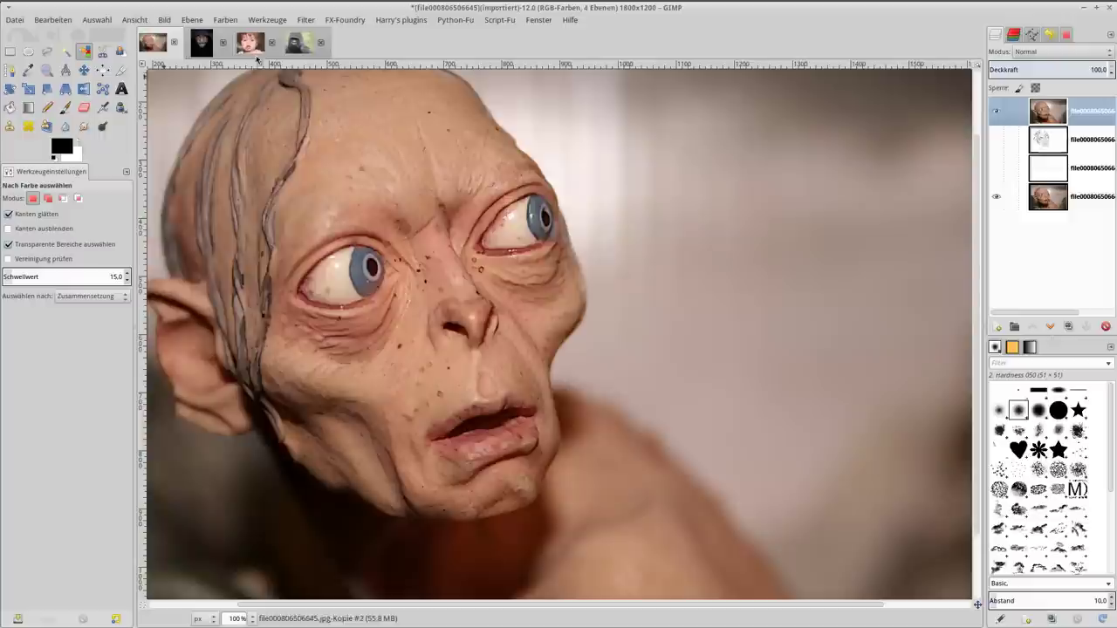
pyautogui.click(997, 114)
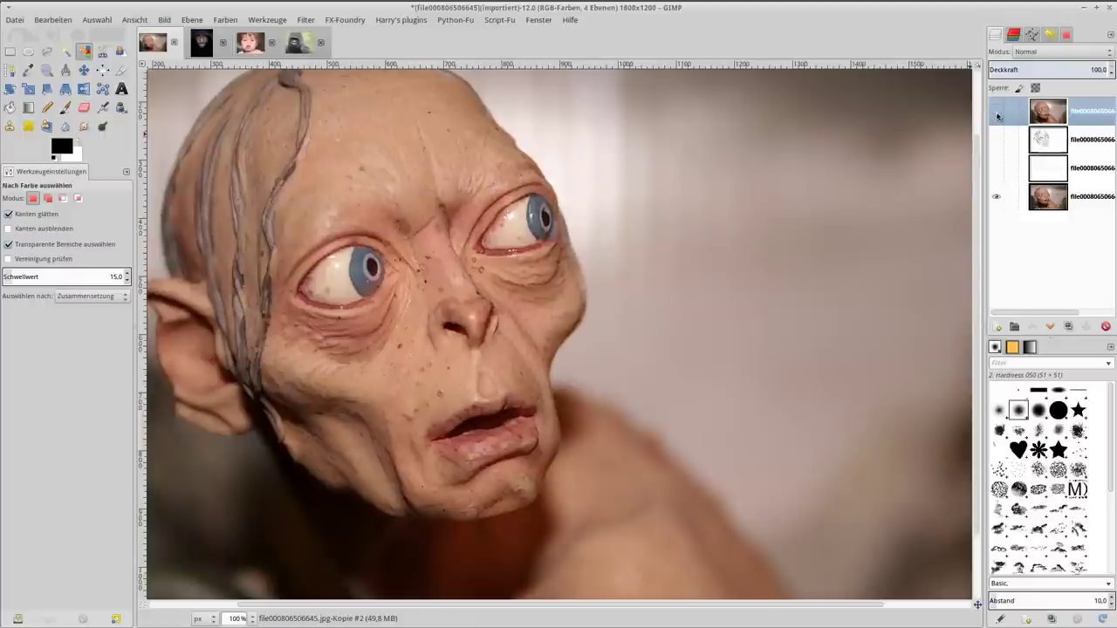
pyautogui.click(997, 114)
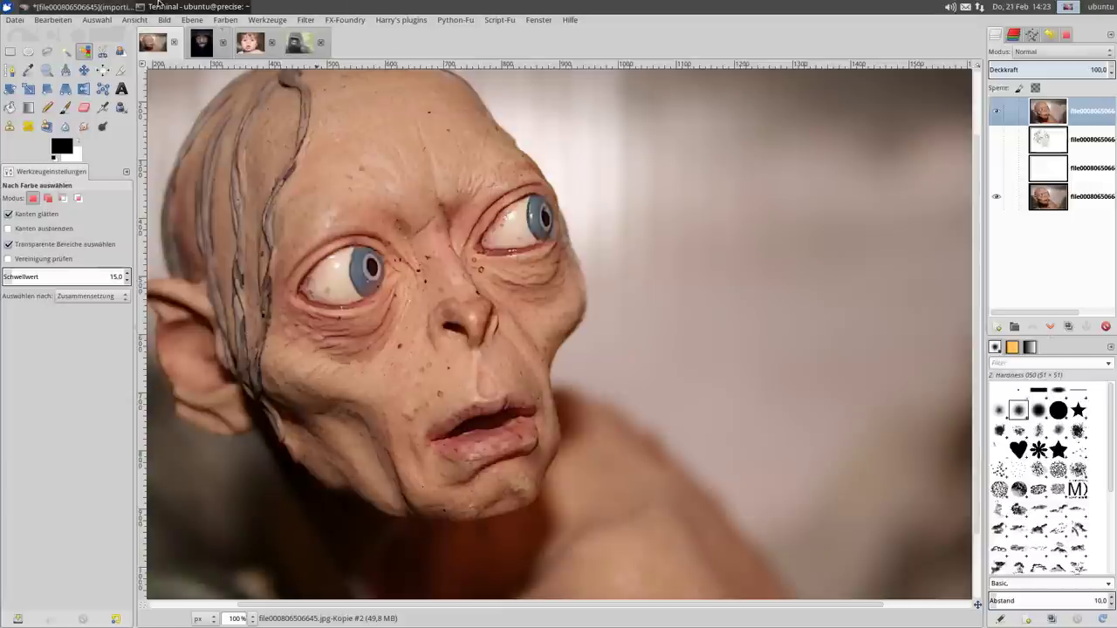
pyautogui.click(149, 7)
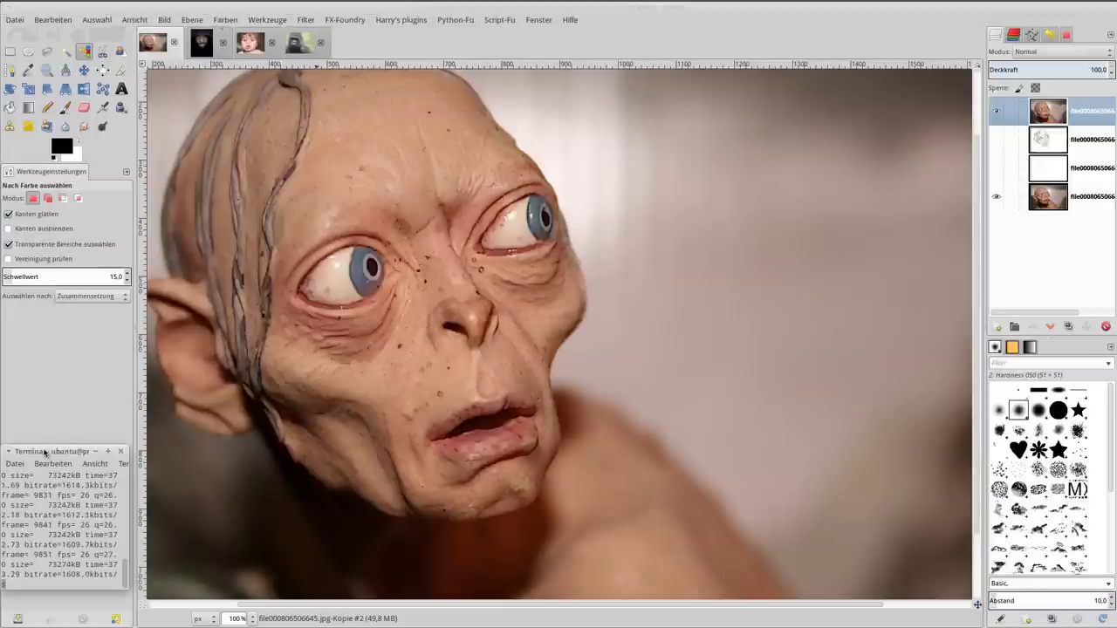